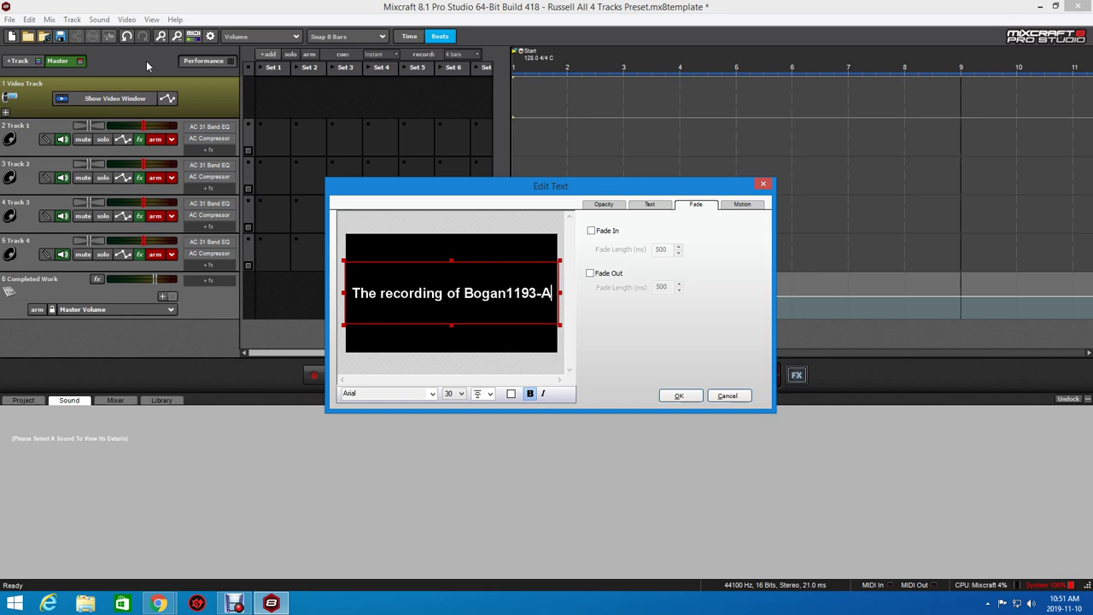
pyautogui.press('Return')
pyautogui.write('T')
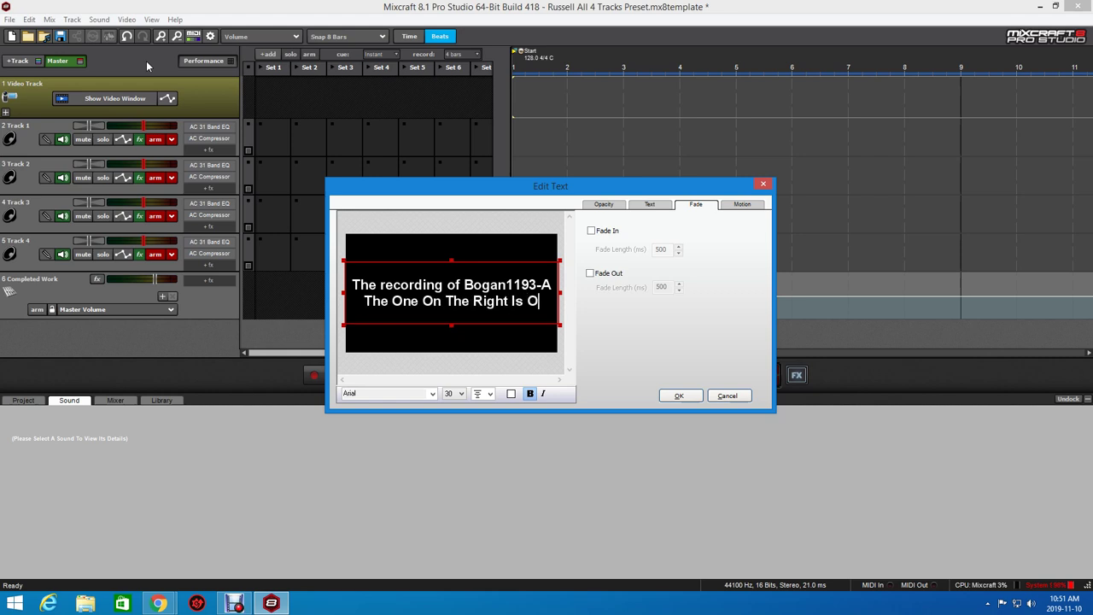
pyautogui.write('he Left')
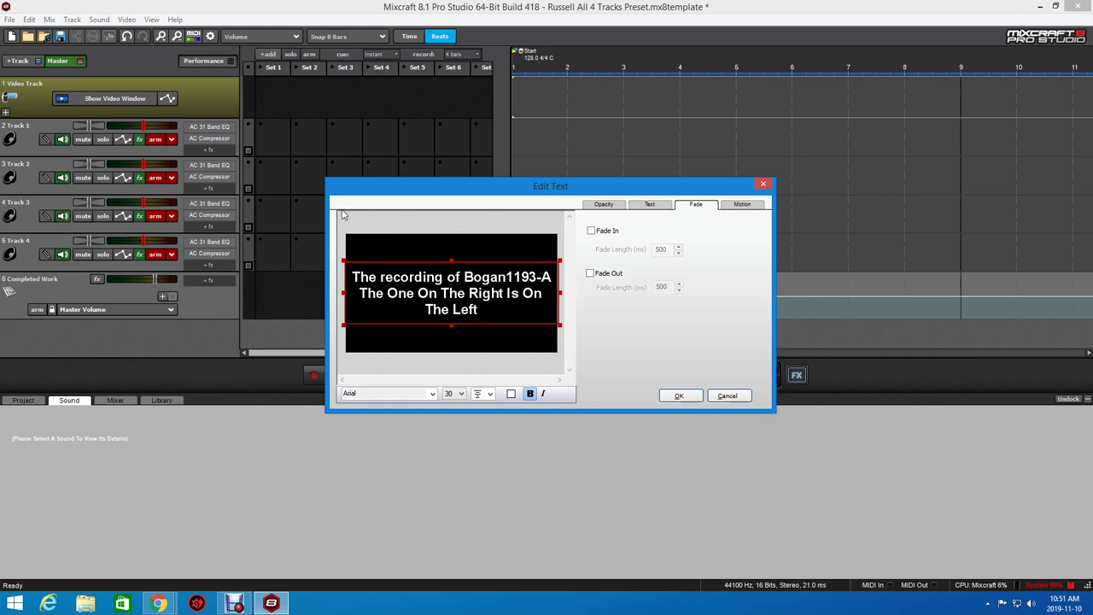
pyautogui.click(738, 399)
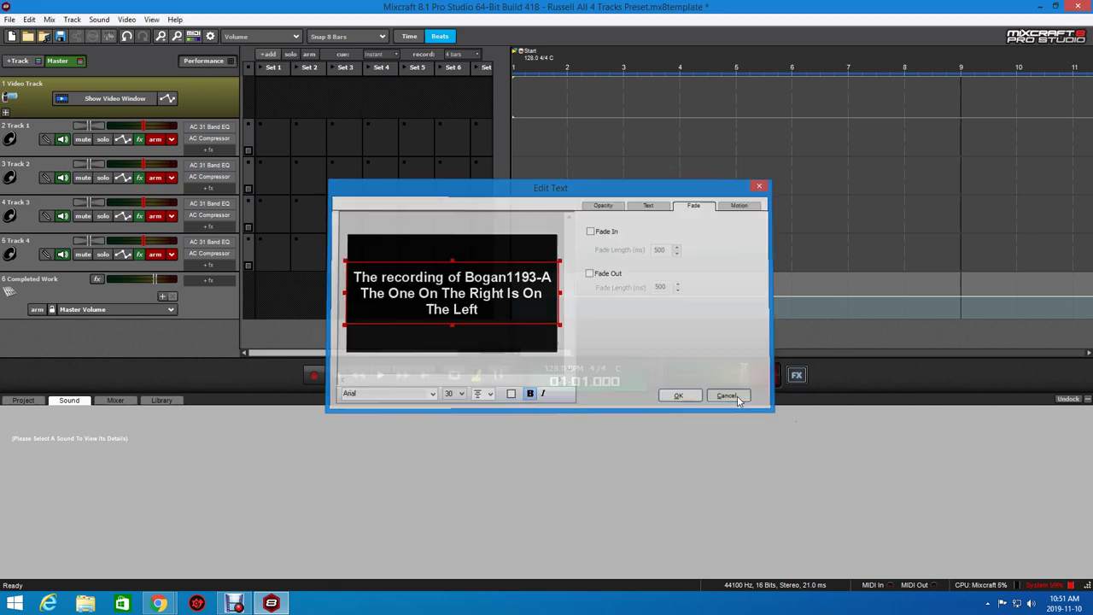
pyautogui.press('Delete')
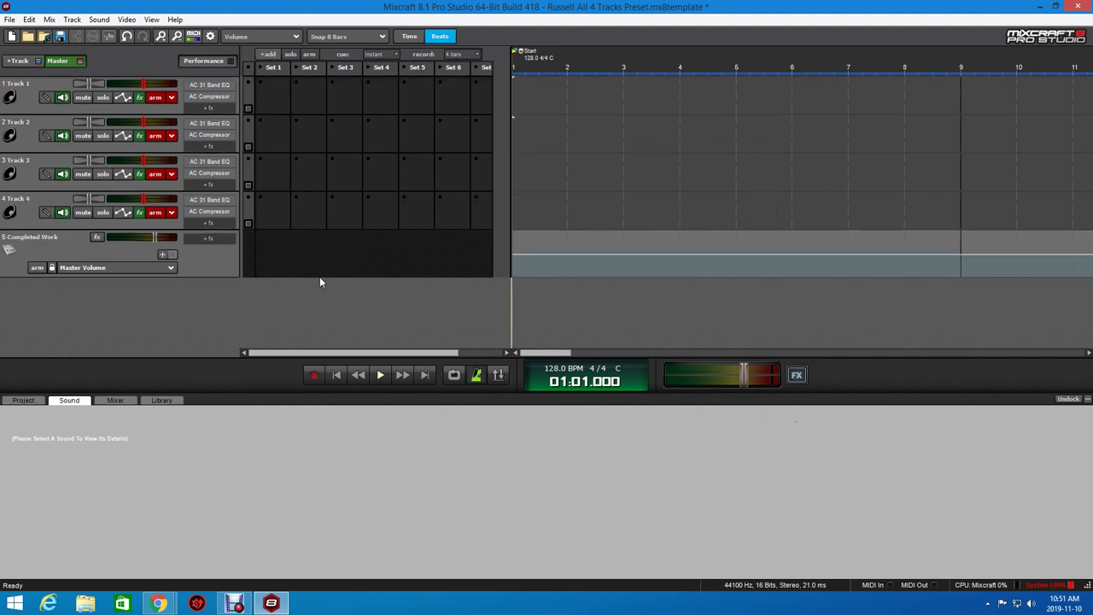
pyautogui.click(128, 20)
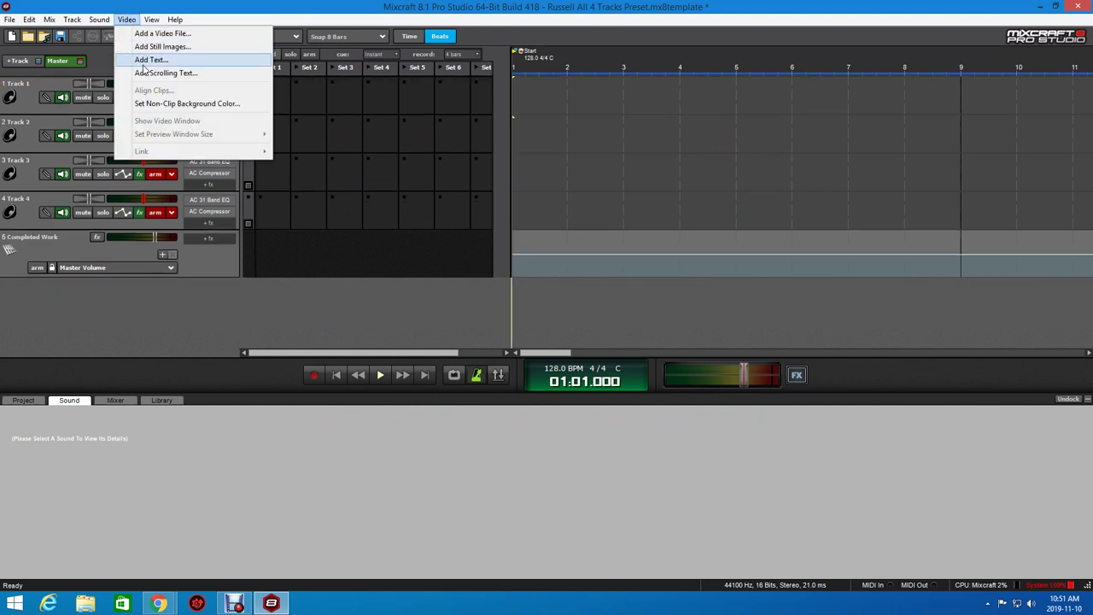
pyautogui.click(146, 59)
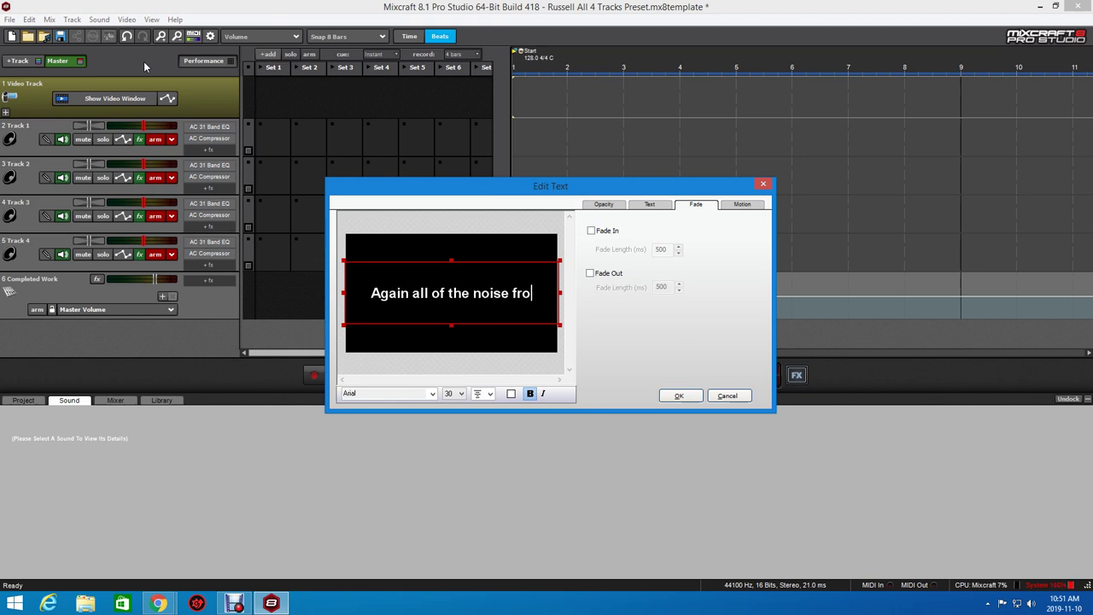
pyautogui.write('ecord and record player does')
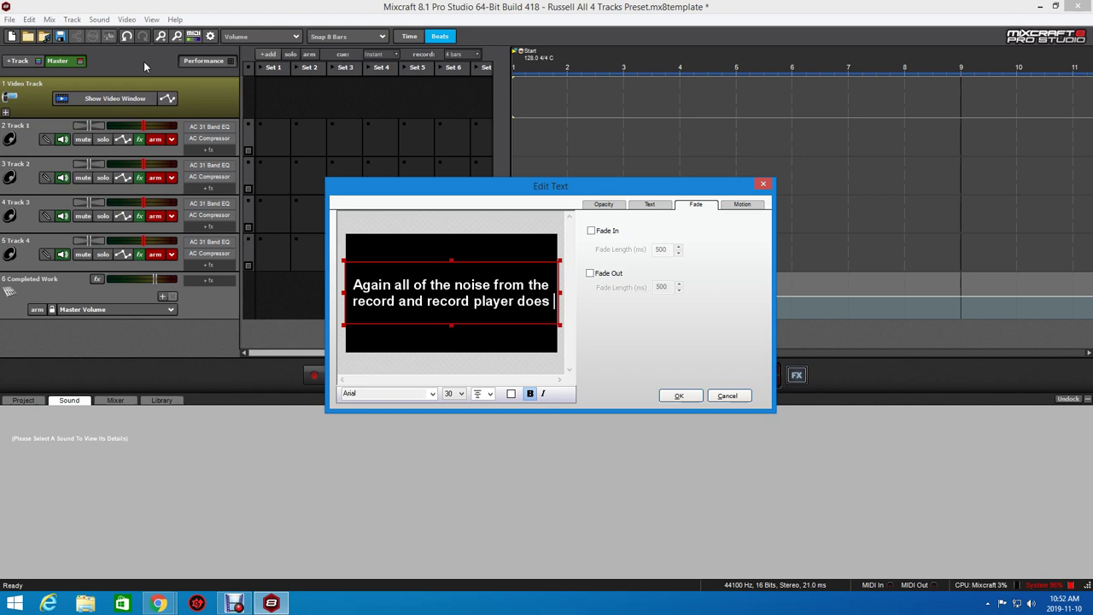
pyautogui.write('ot matter')
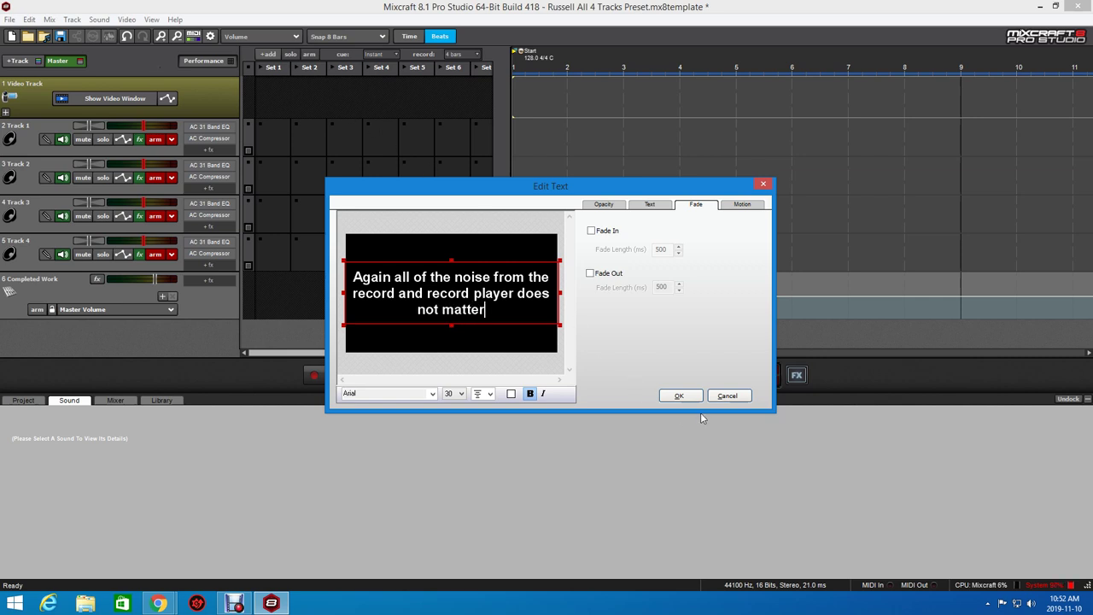
pyautogui.click(726, 397)
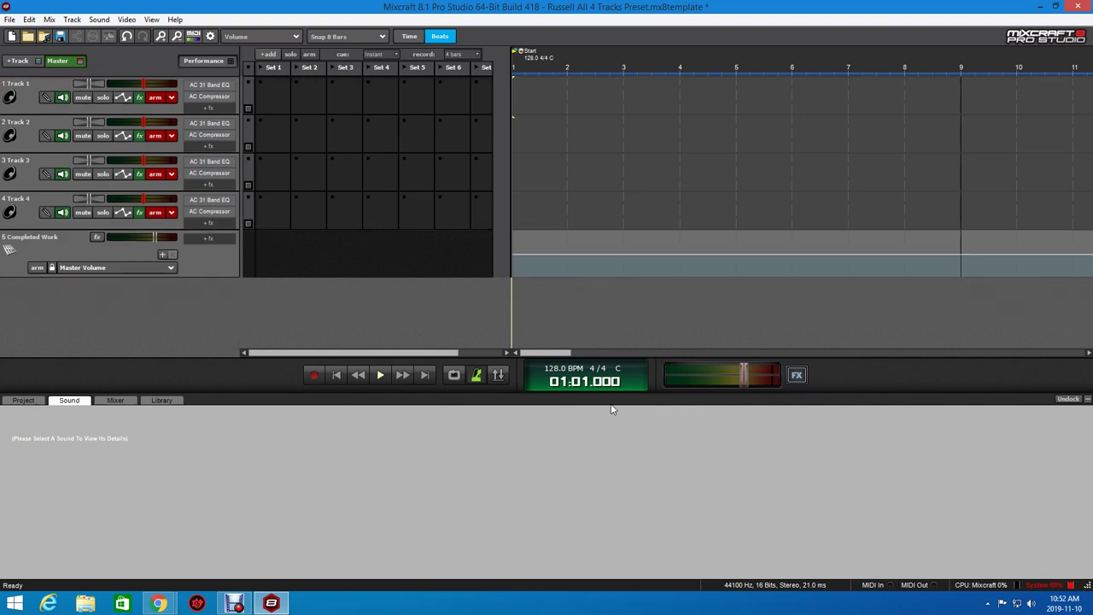
# Record the song simultaneously on the four armed tracks, and stop the recording when the song has finished.
pyautogui.click(314, 376)
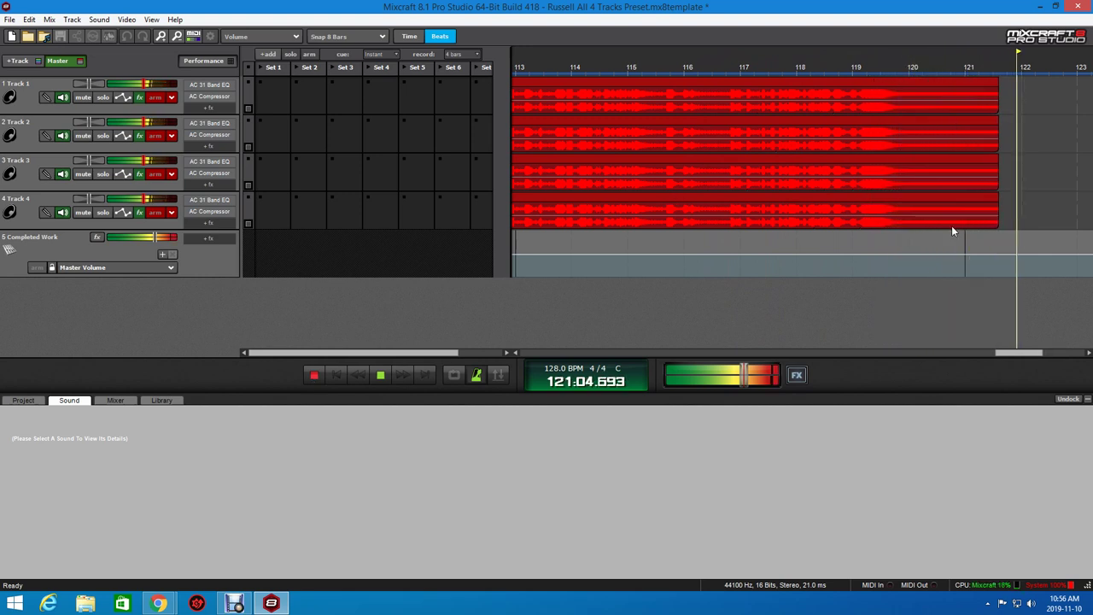
pyautogui.click(381, 376)
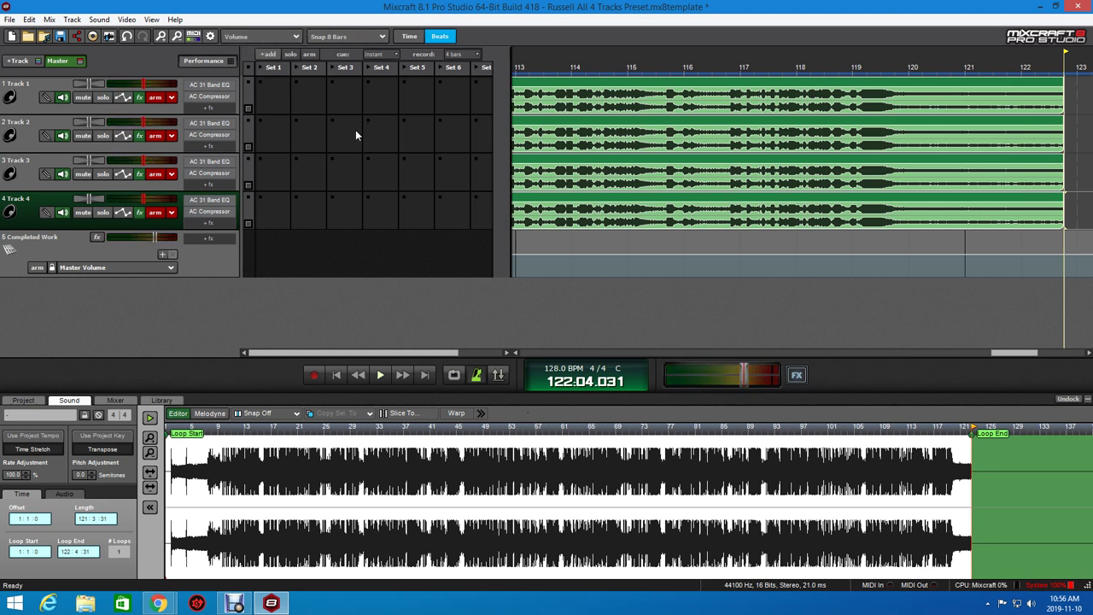
# Save the project as "BO 1193-A The One On The Right Is The One On The Left Called".
pyautogui.click(11, 20)
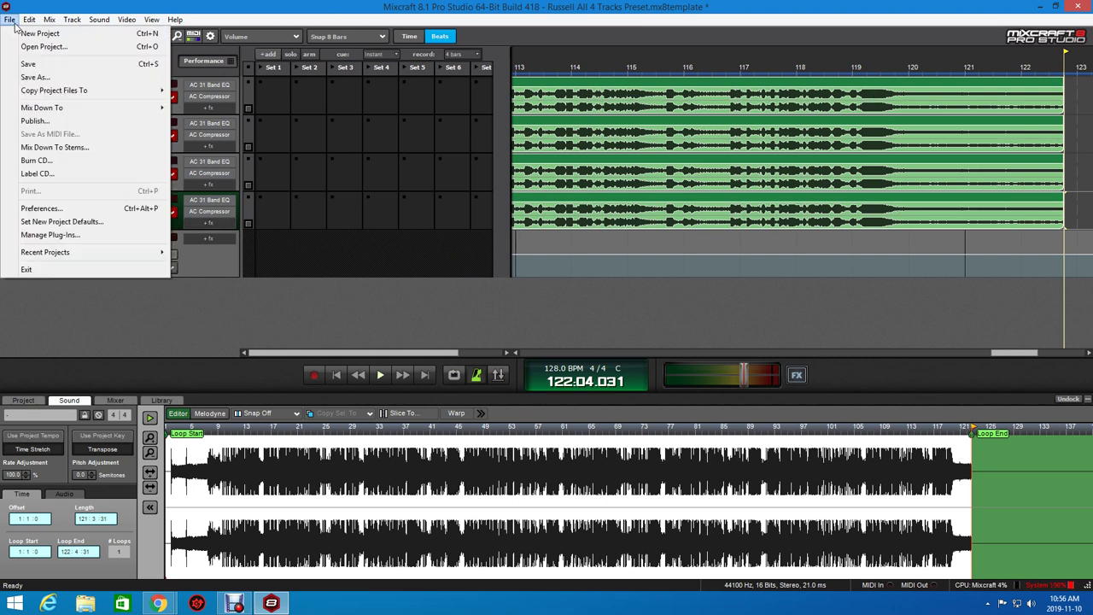
pyautogui.click(35, 77)
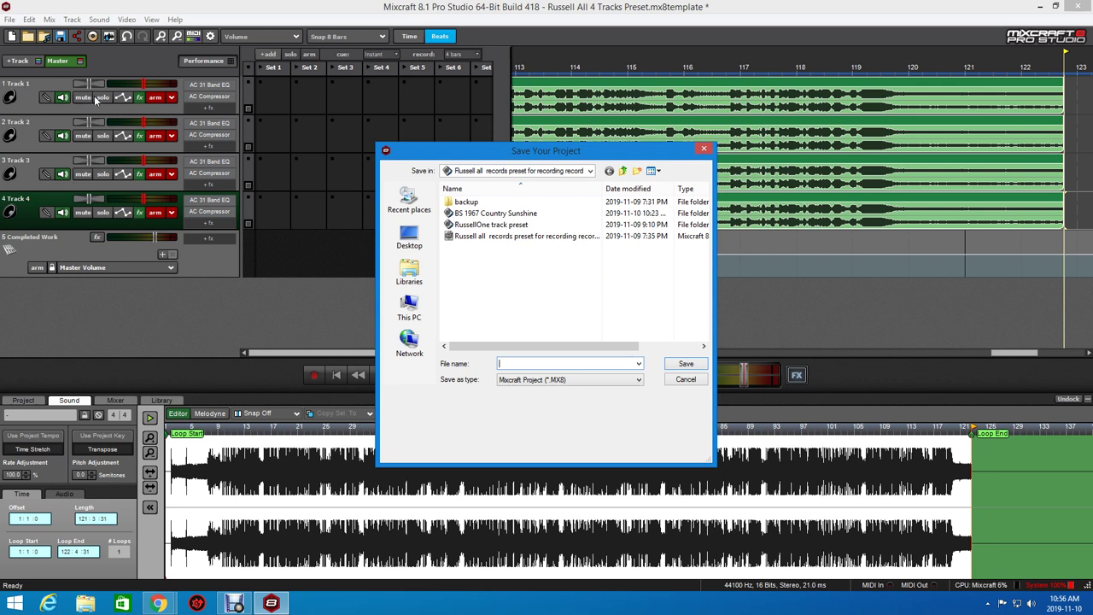
pyautogui.write('BO')
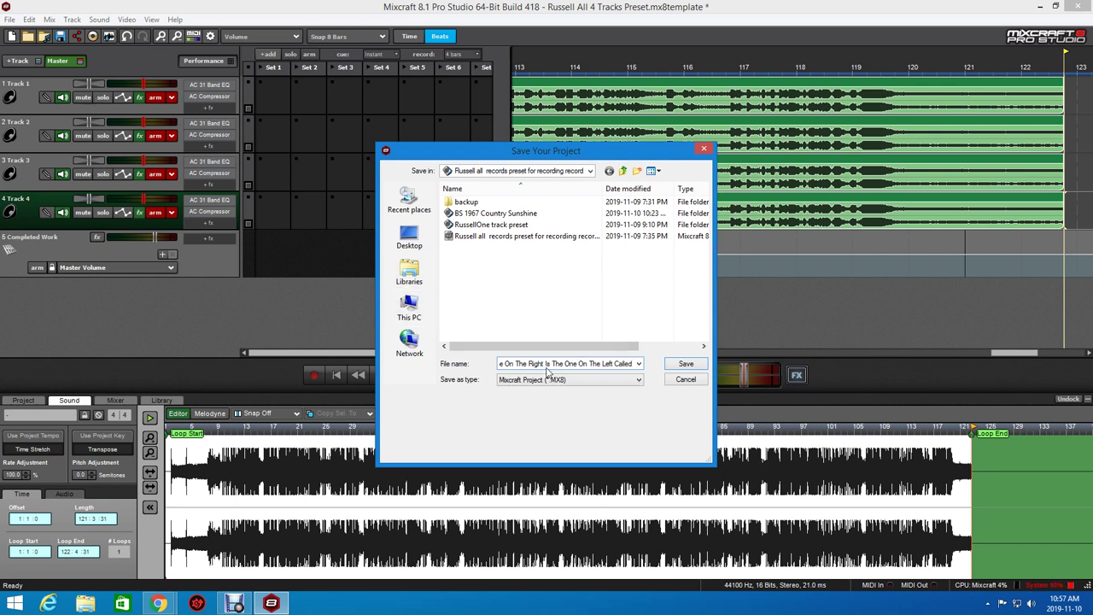
pyautogui.click(681, 366)
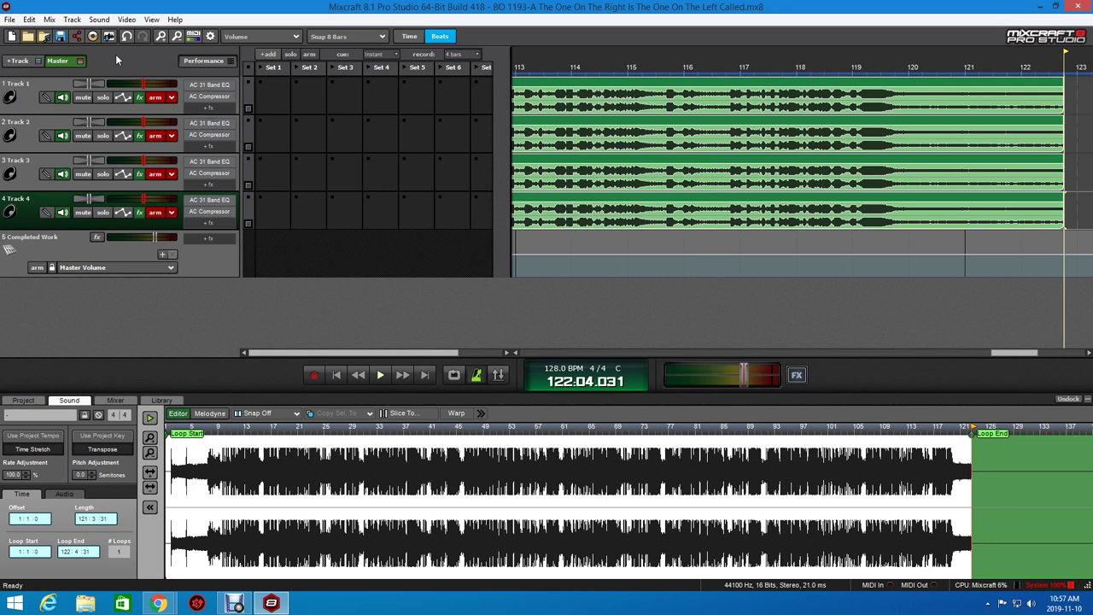
# Set the sound device's Core Audio format to 48000 Hz, 24 Bit, Stereo in the preferences.
pyautogui.click(97, 24)
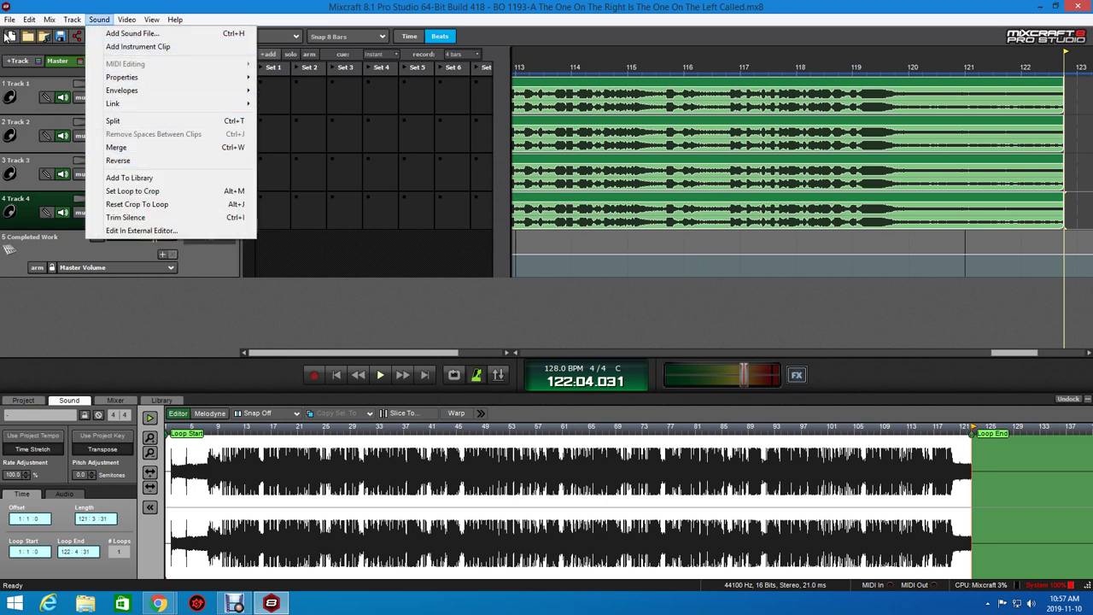
pyautogui.moveTo(10, 20)
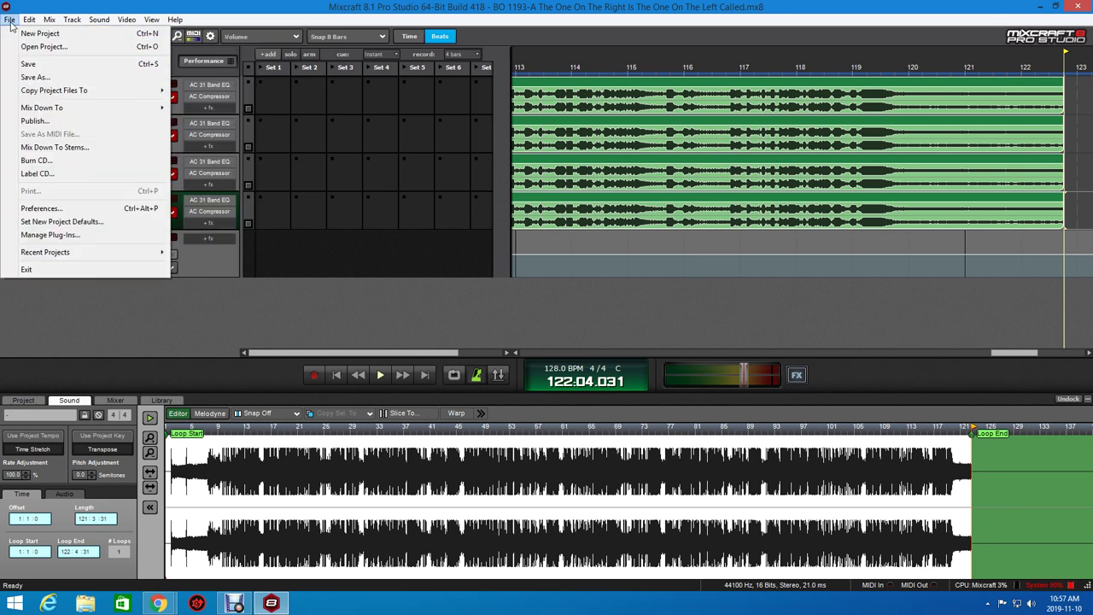
pyautogui.click(38, 209)
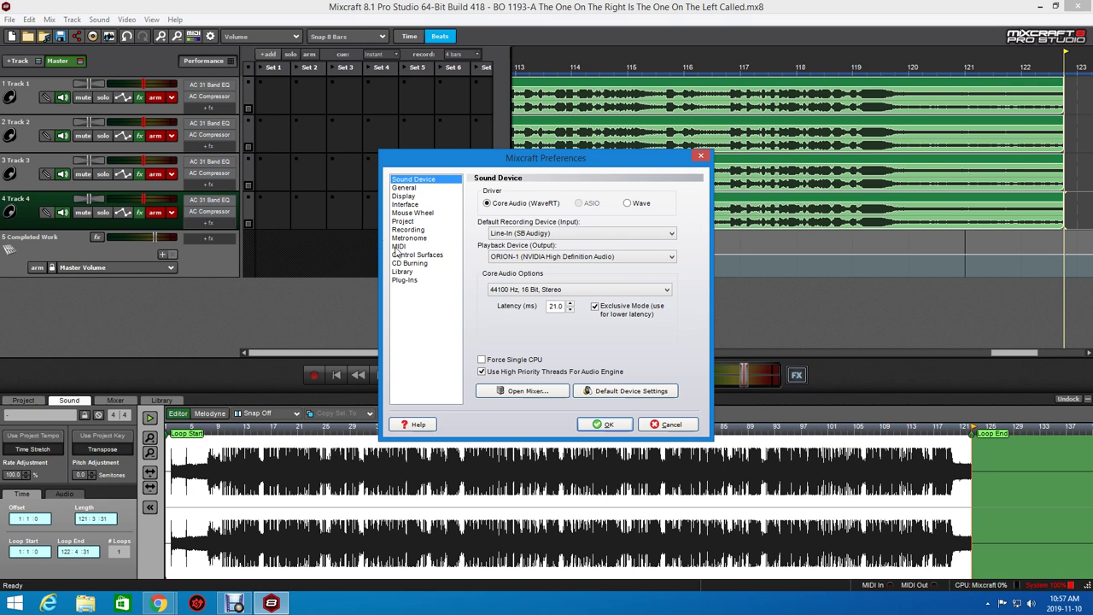
pyautogui.click(529, 291)
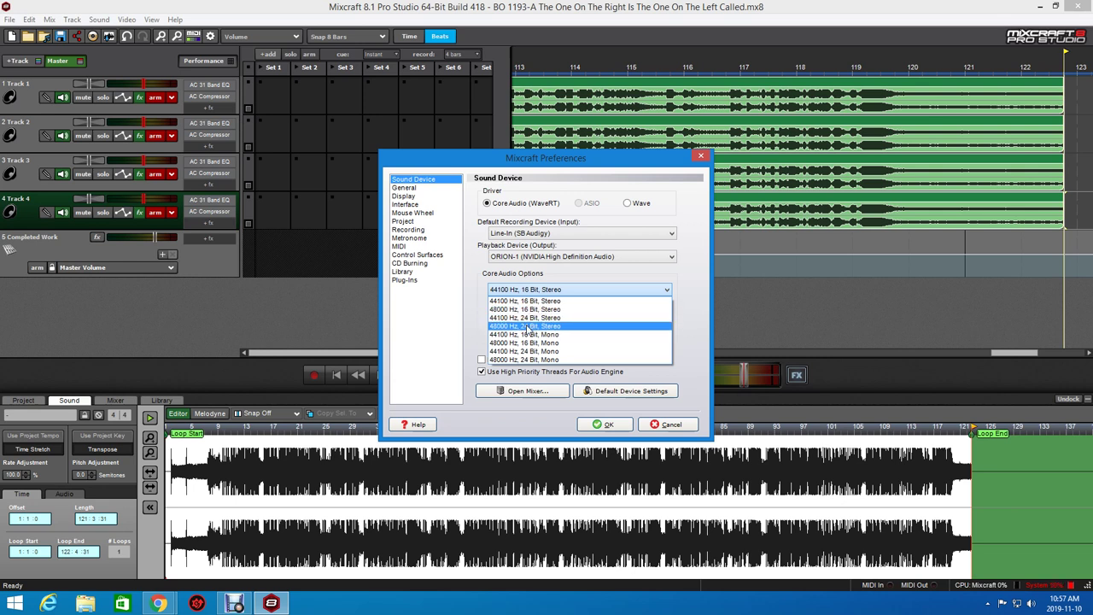
pyautogui.click(527, 326)
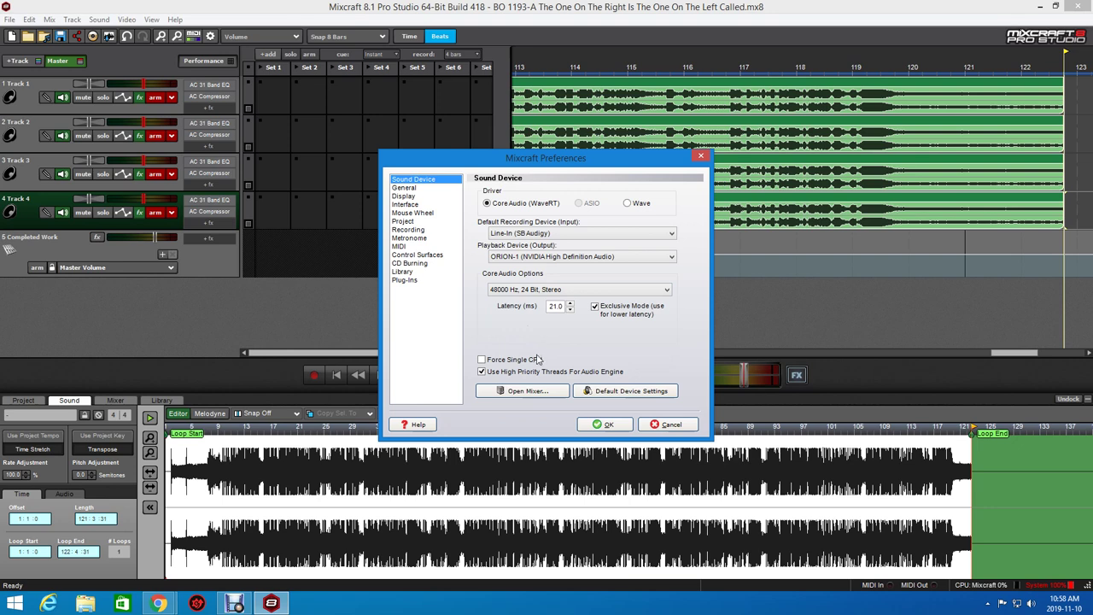
pyautogui.click(603, 426)
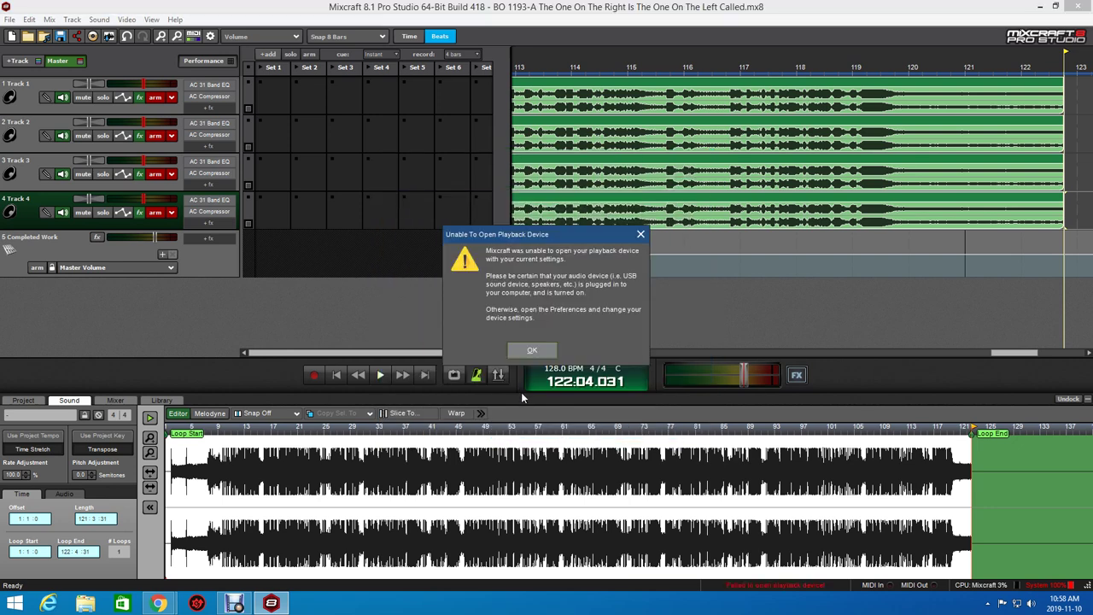
pyautogui.click(531, 350)
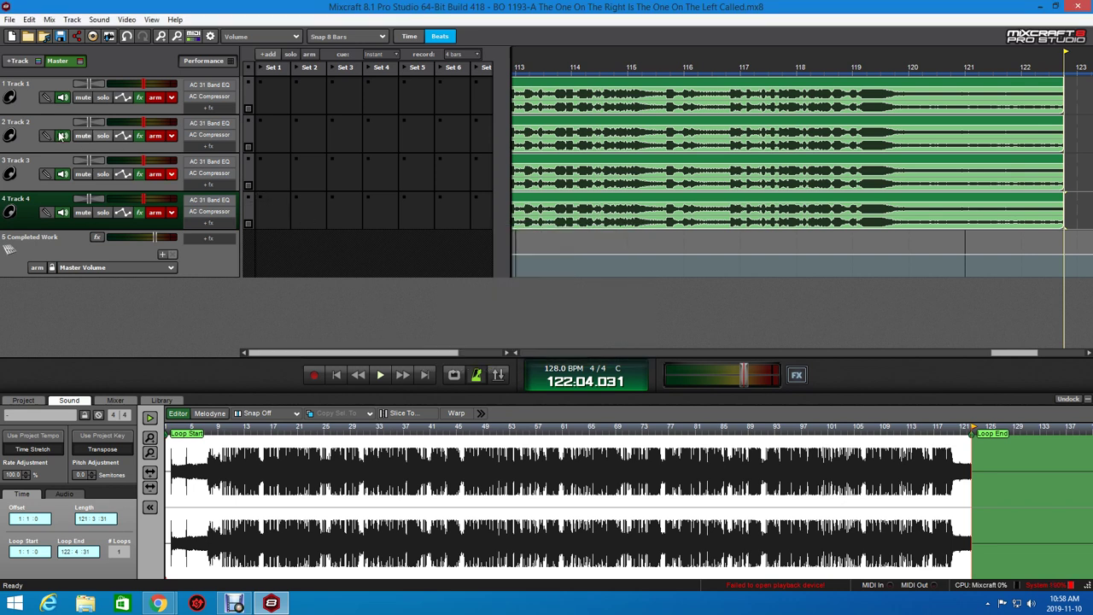
# Mix the project down to a WAV file named "BO-1193-A The One On The Right Is The One on The Left Called".
pyautogui.click(10, 19)
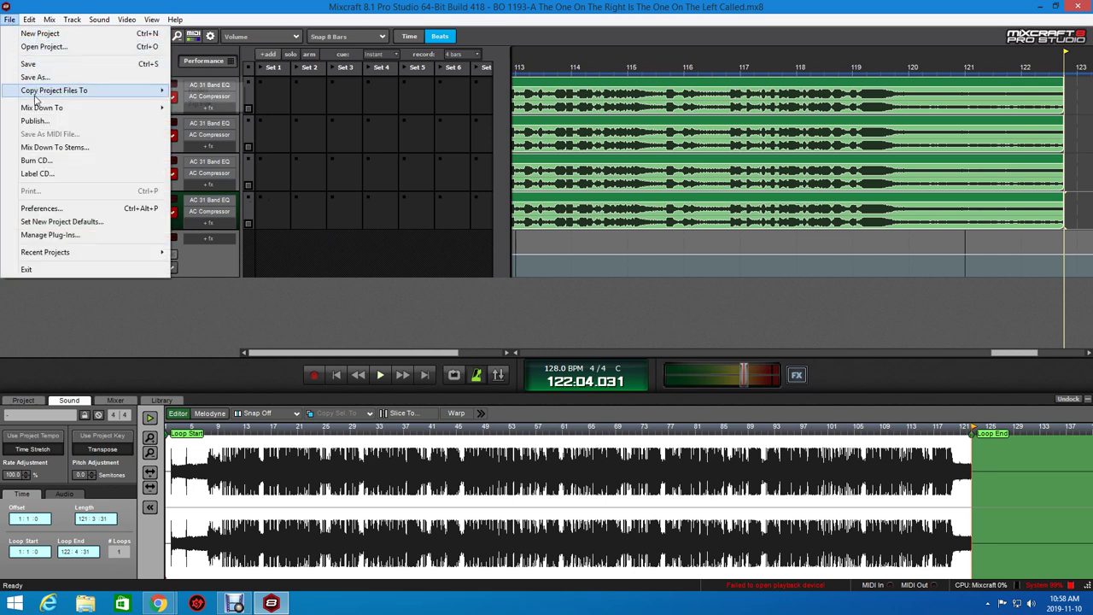
pyautogui.moveTo(156, 111)
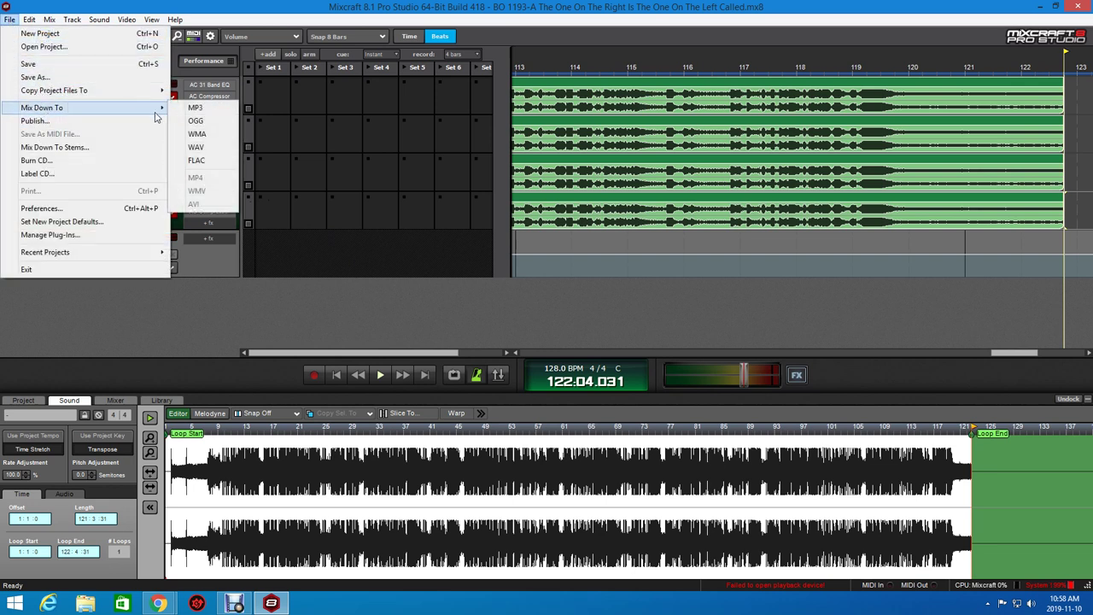
pyautogui.click(192, 147)
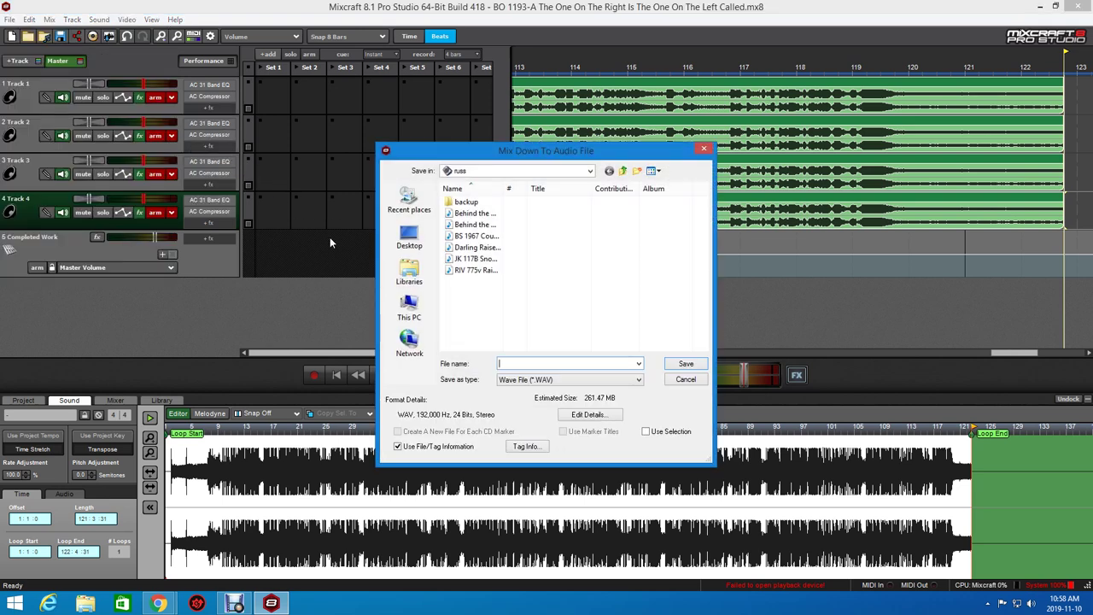
pyautogui.write('B')
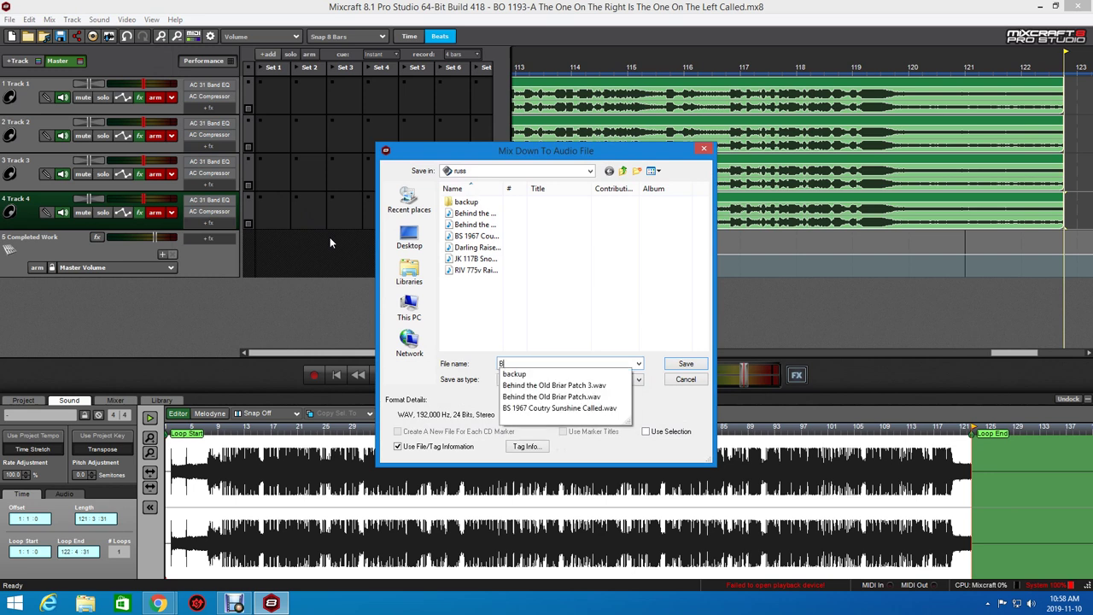
pyautogui.write('O')
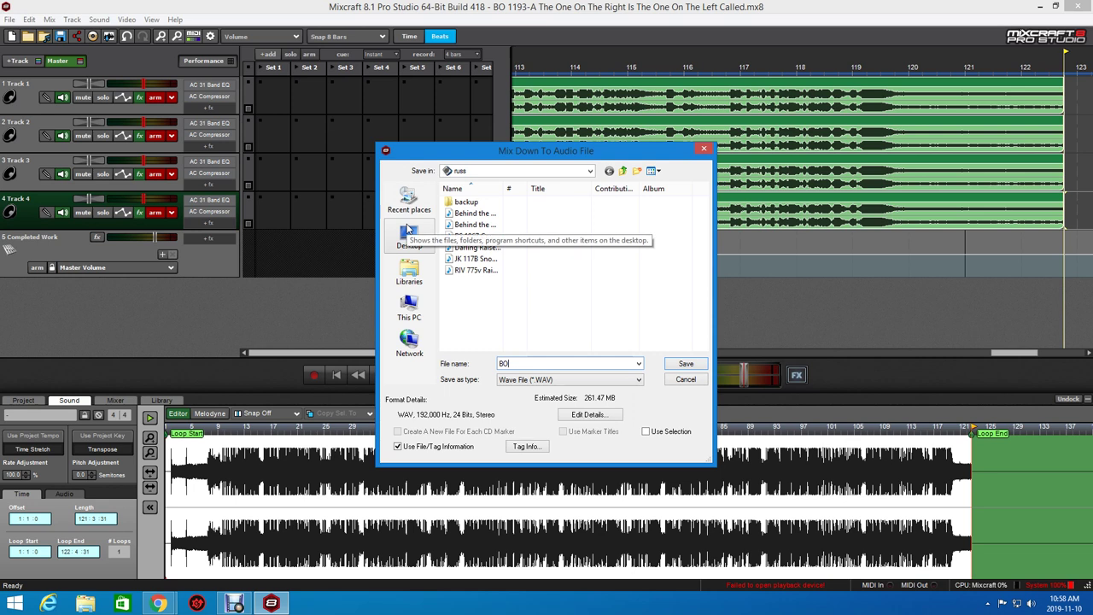
pyautogui.write('-119')
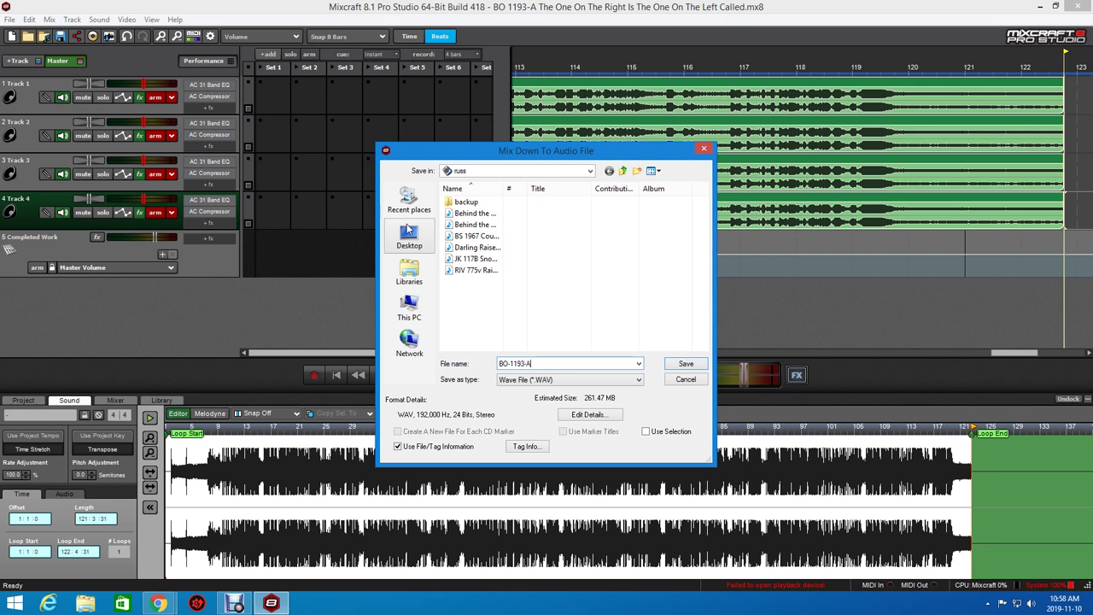
pyautogui.write('3-A The One On The')
pyautogui.press('BackSpace')
pyautogui.write('Right Is Th')
pyautogui.write('e One on')
pyautogui.write(' The')
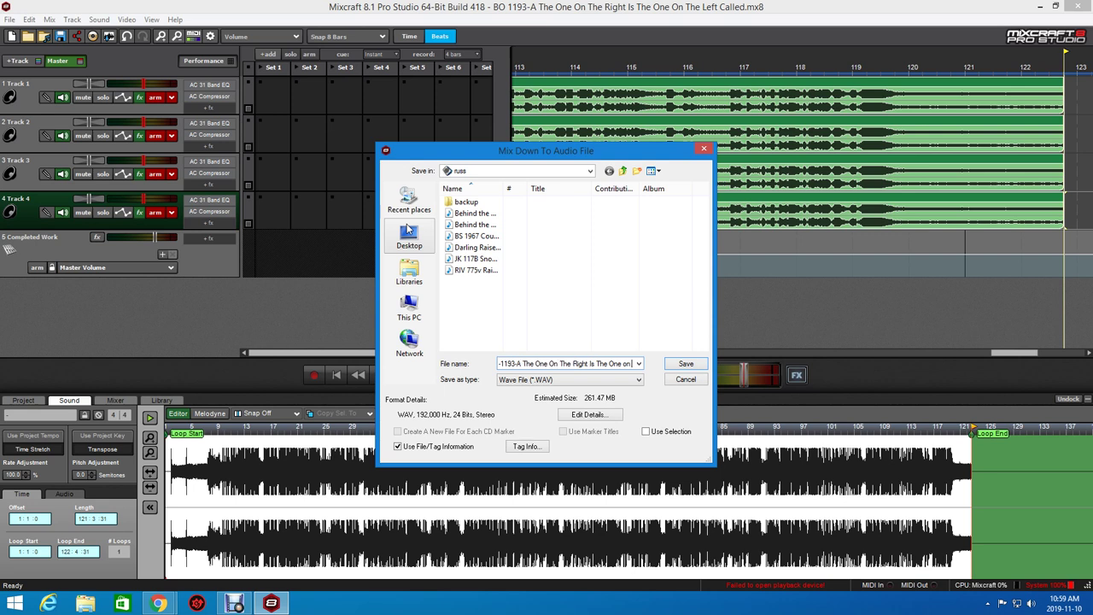
pyautogui.write(' L')
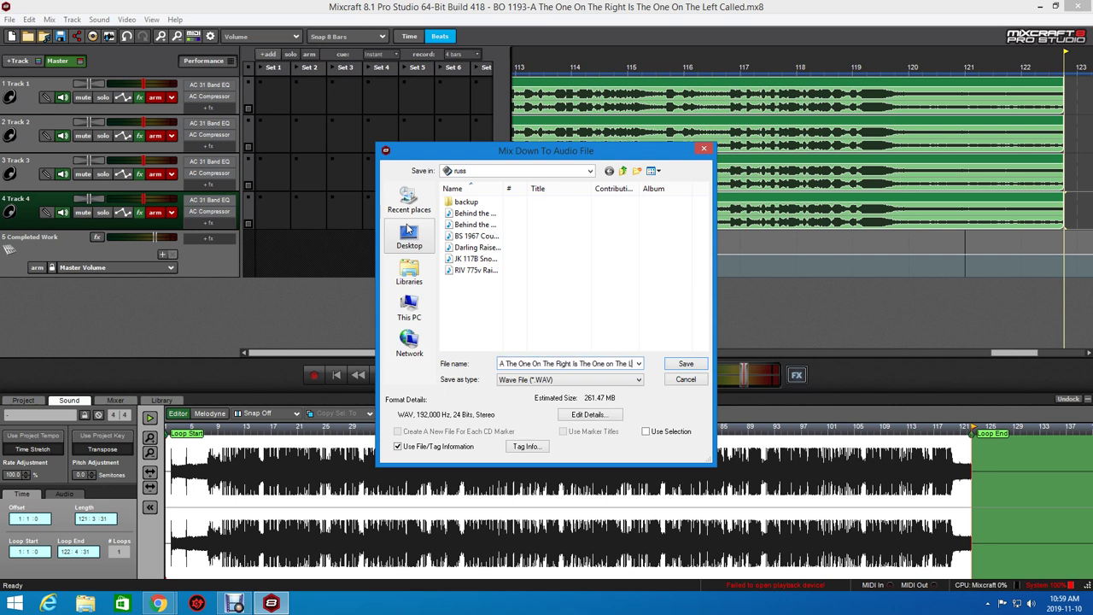
pyautogui.write('eft Called')
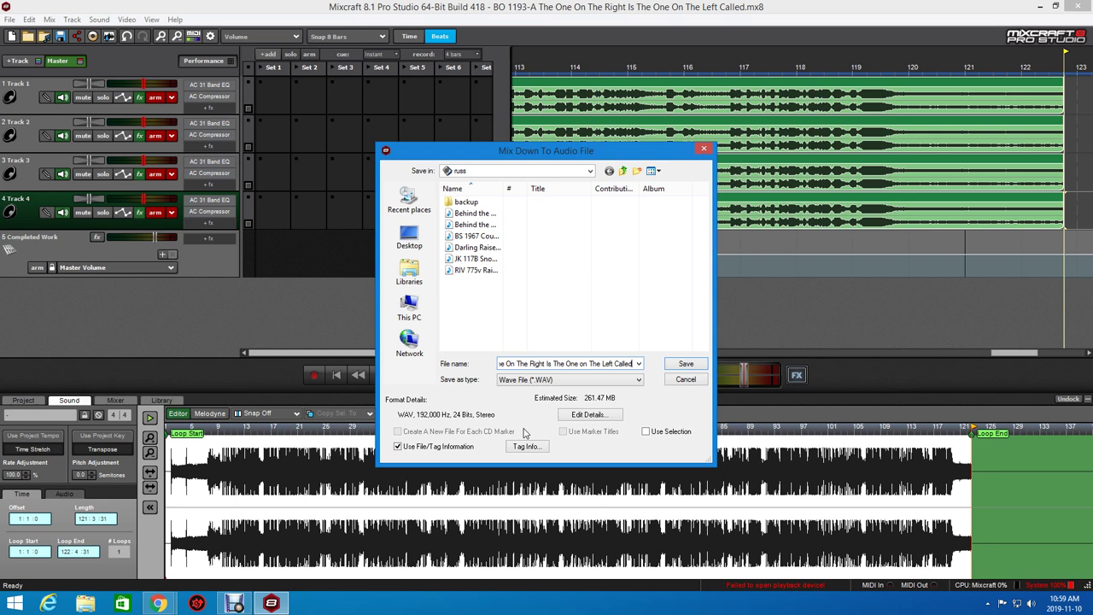
pyautogui.click(683, 365)
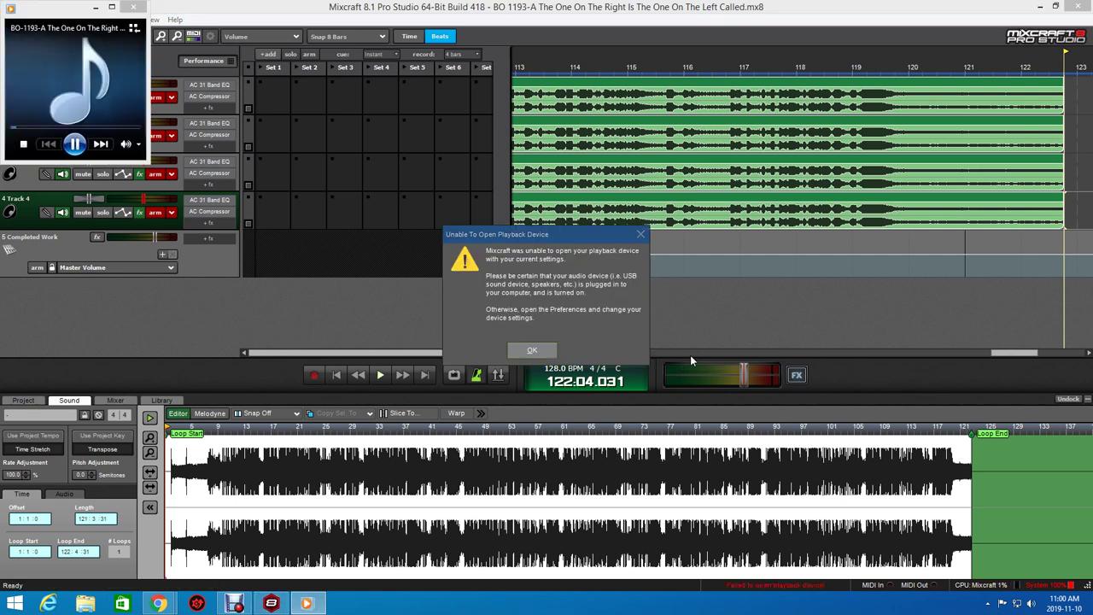
pyautogui.click(532, 351)
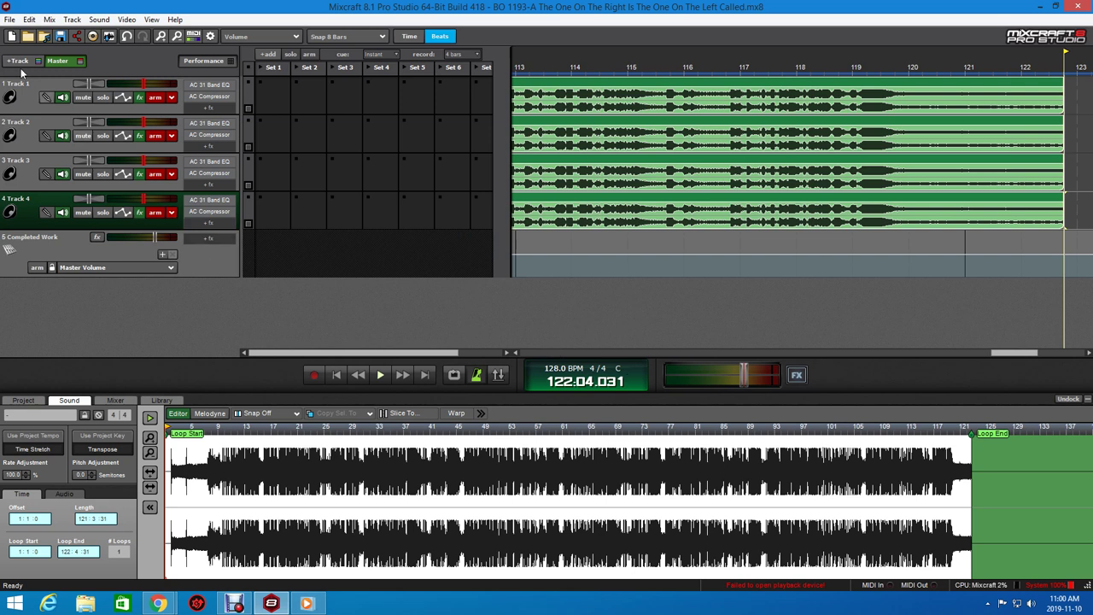
# Exit the recording program.
pyautogui.click(10, 19)
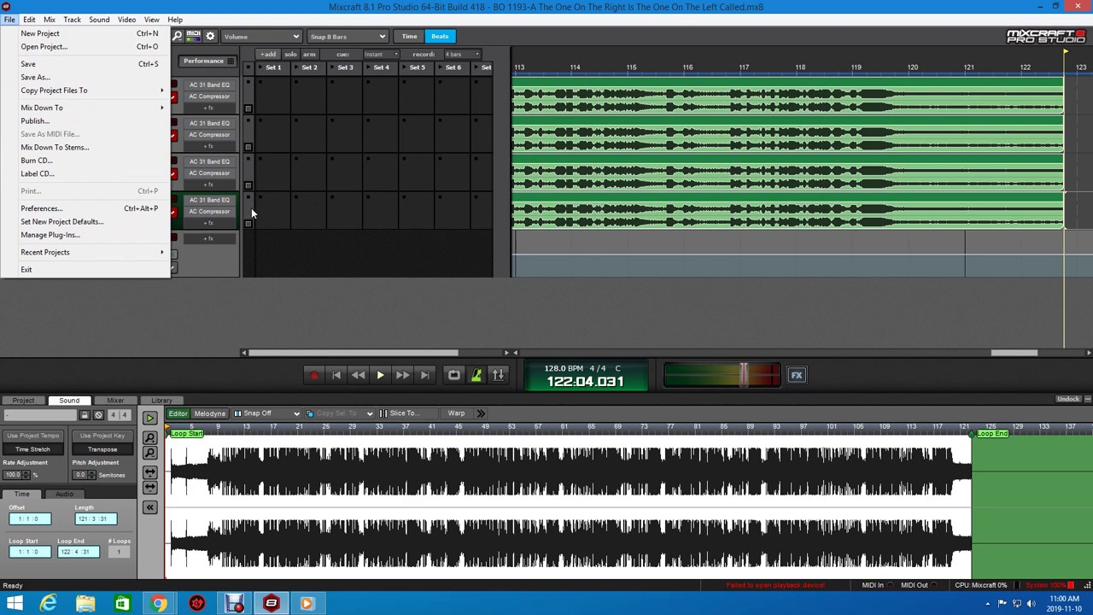
pyautogui.click(43, 270)
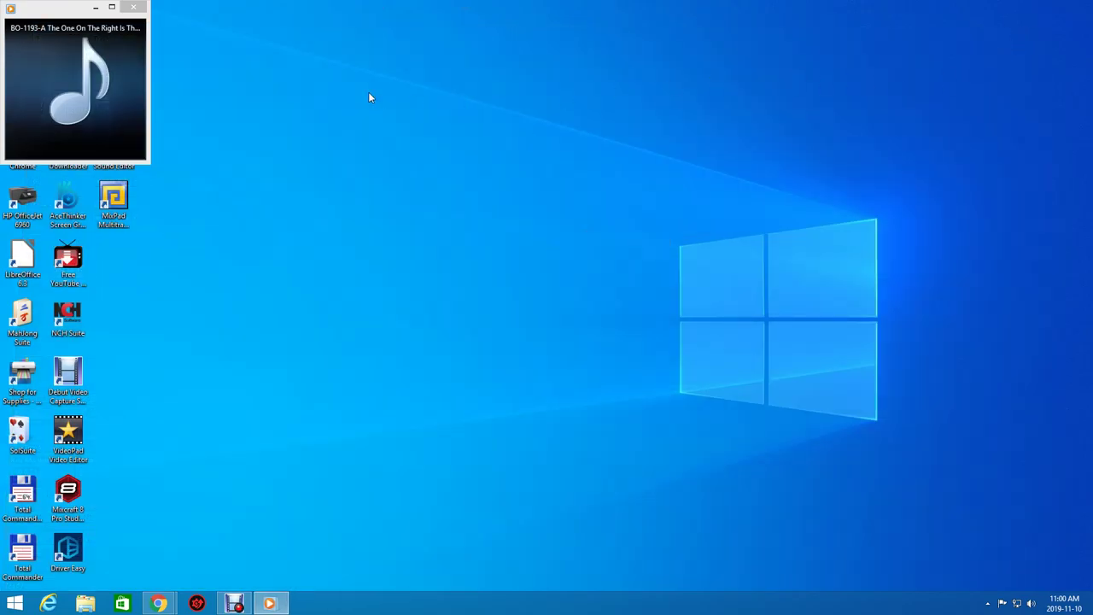
# Close the media player, switch to WavePad for non-commercial home use, and open the "BO-1193-A The One On The Right Is The One on The Left Called" WAV file.
pyautogui.click(139, 11)
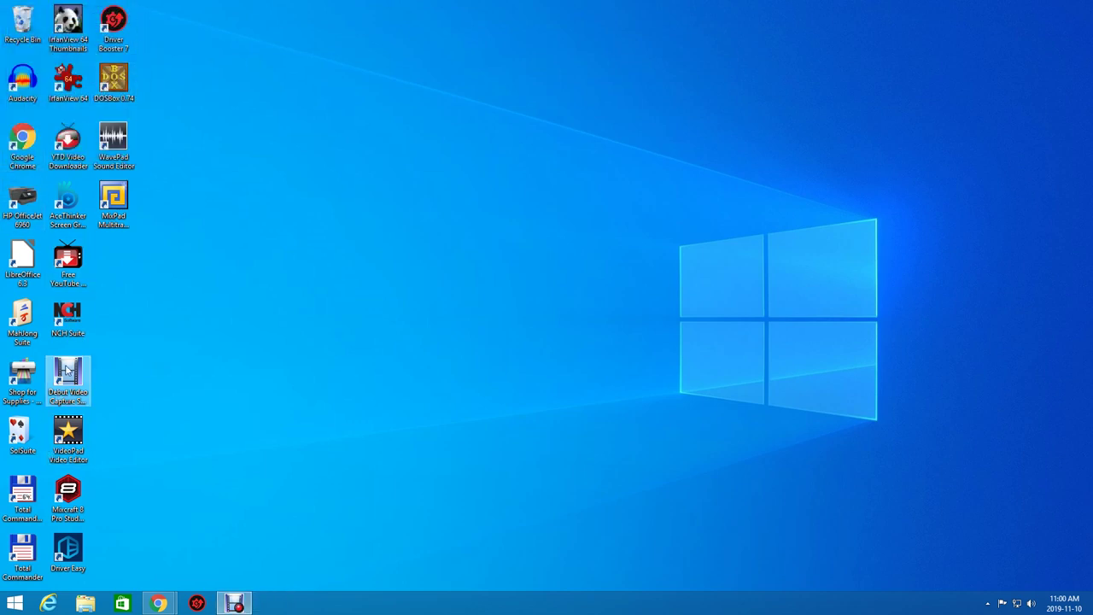
pyautogui.click(111, 147)
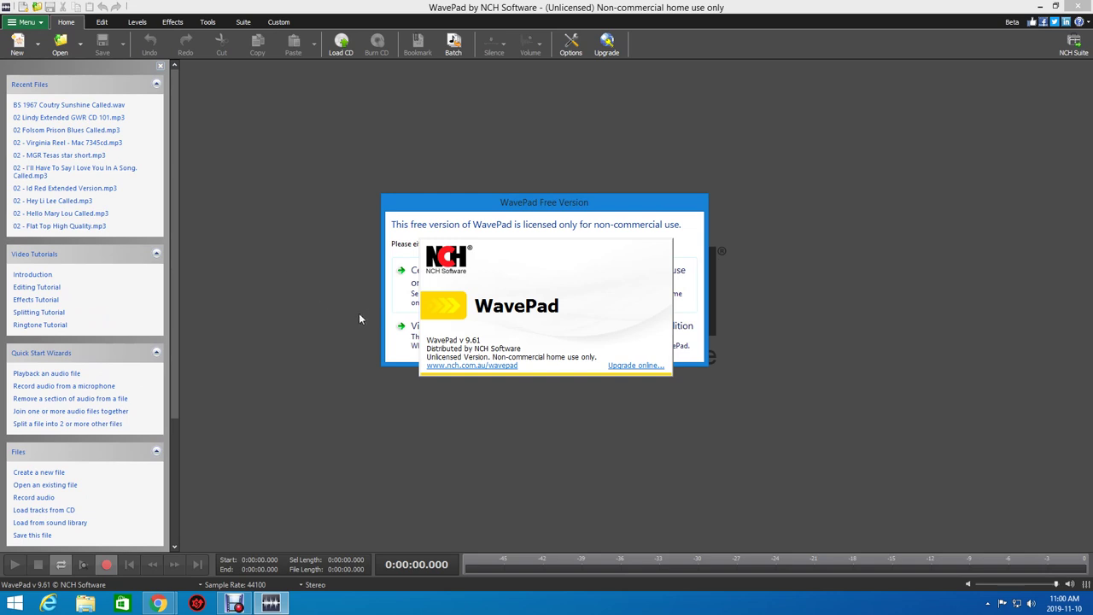
pyautogui.click(405, 290)
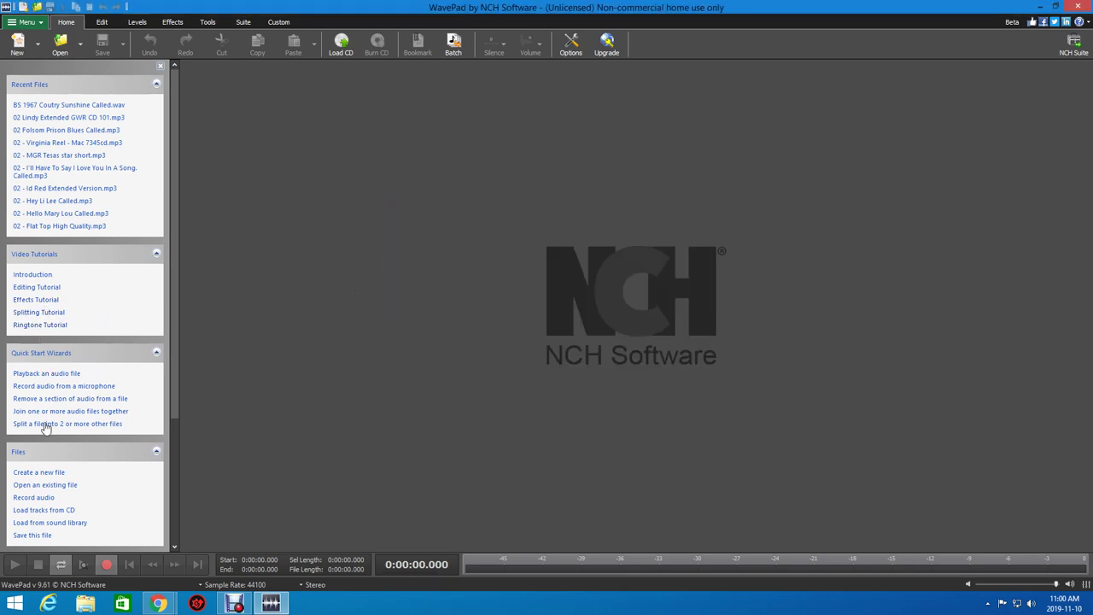
pyautogui.click(45, 484)
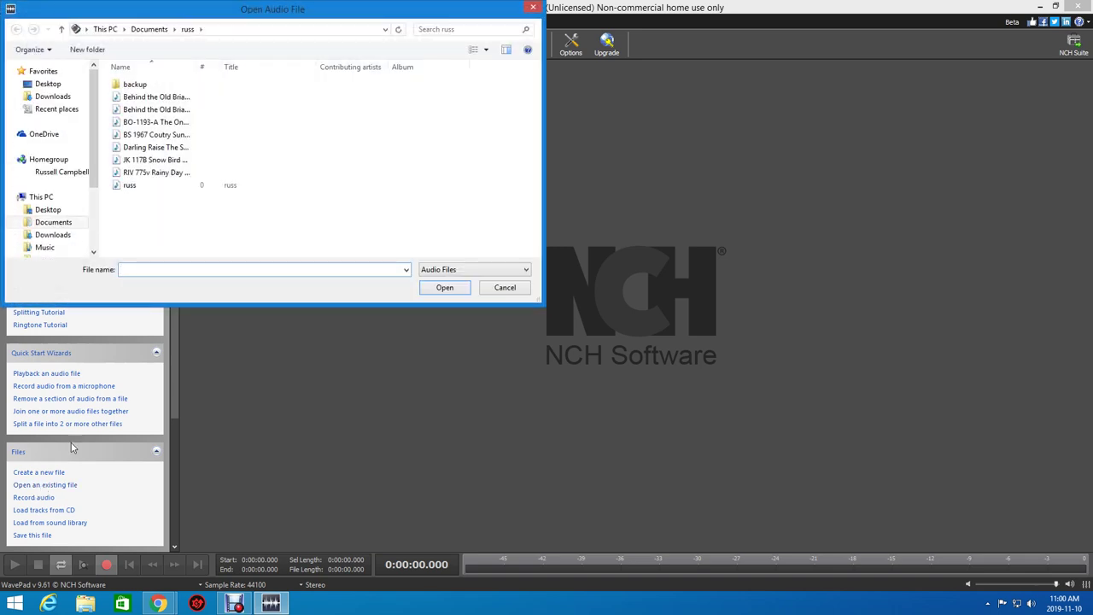
pyautogui.doubleClick(162, 124)
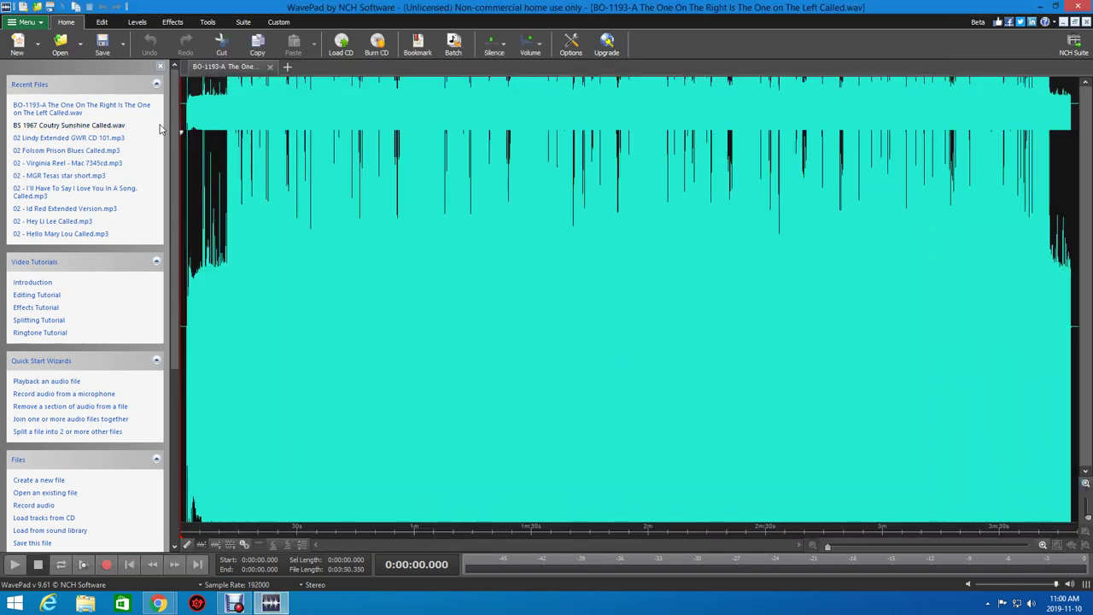
# Clean the recording with the Noise Removal Wizard using the noise type "Old or low quality recording", previewing the file before applying it.
pyautogui.click(185, 27)
pyautogui.click(282, 46)
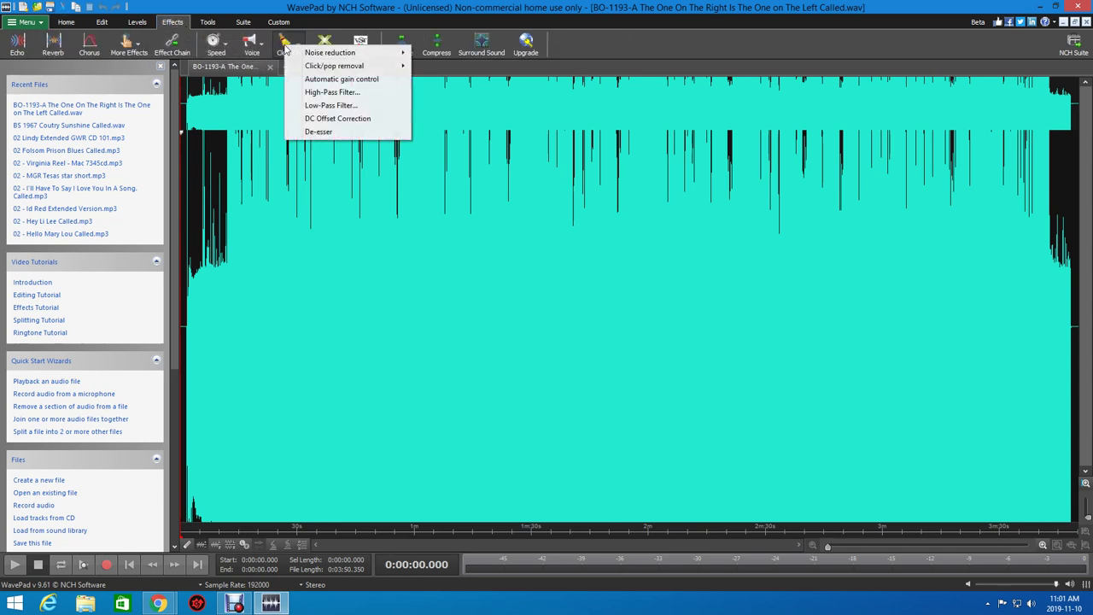
pyautogui.moveTo(325, 56)
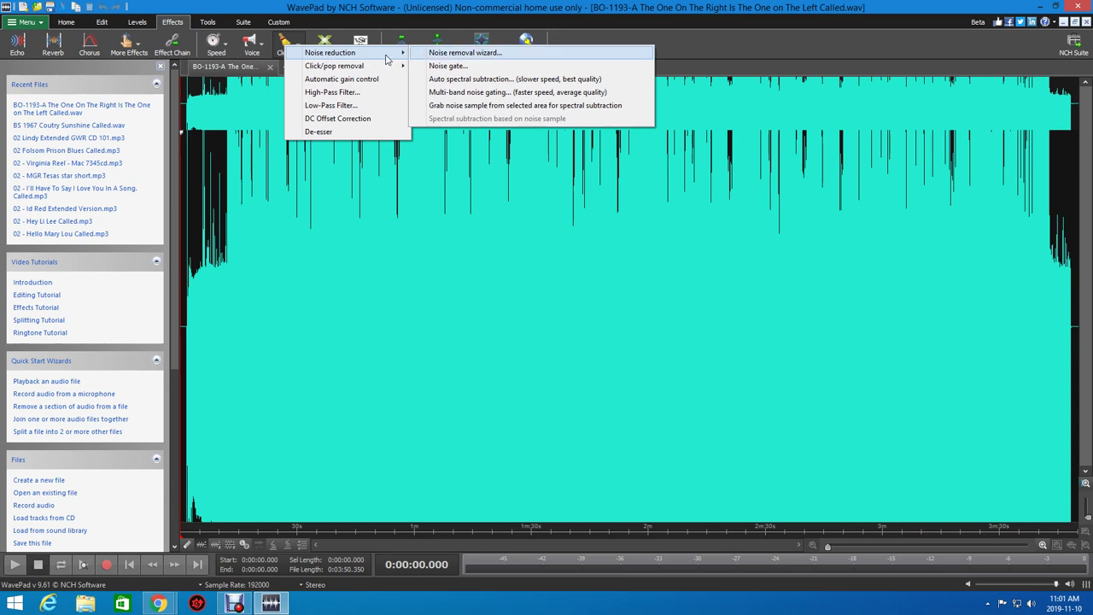
pyautogui.click(464, 53)
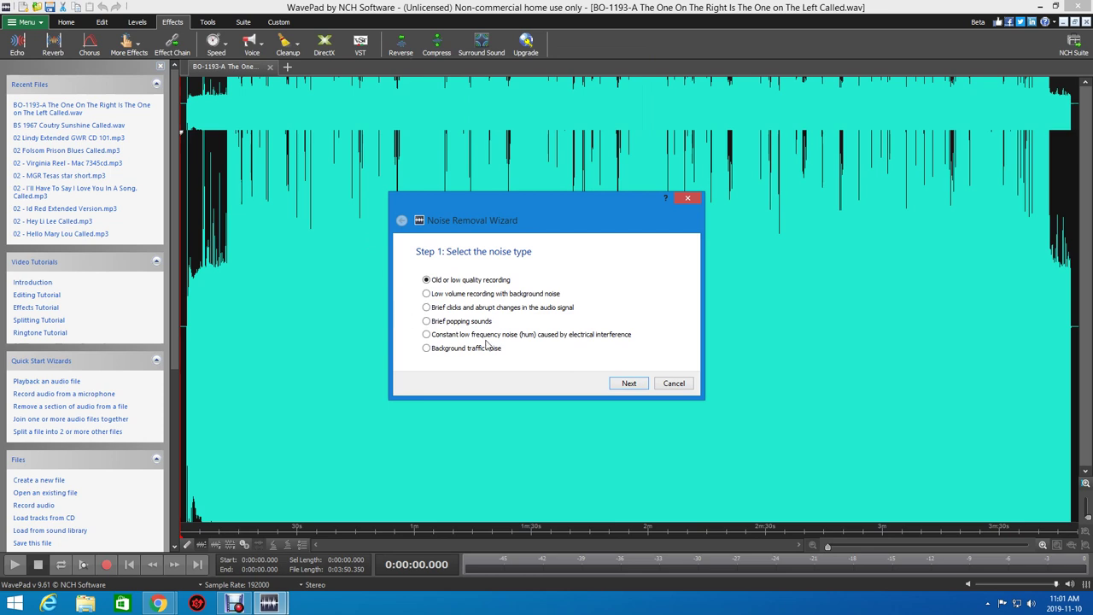
pyautogui.click(630, 383)
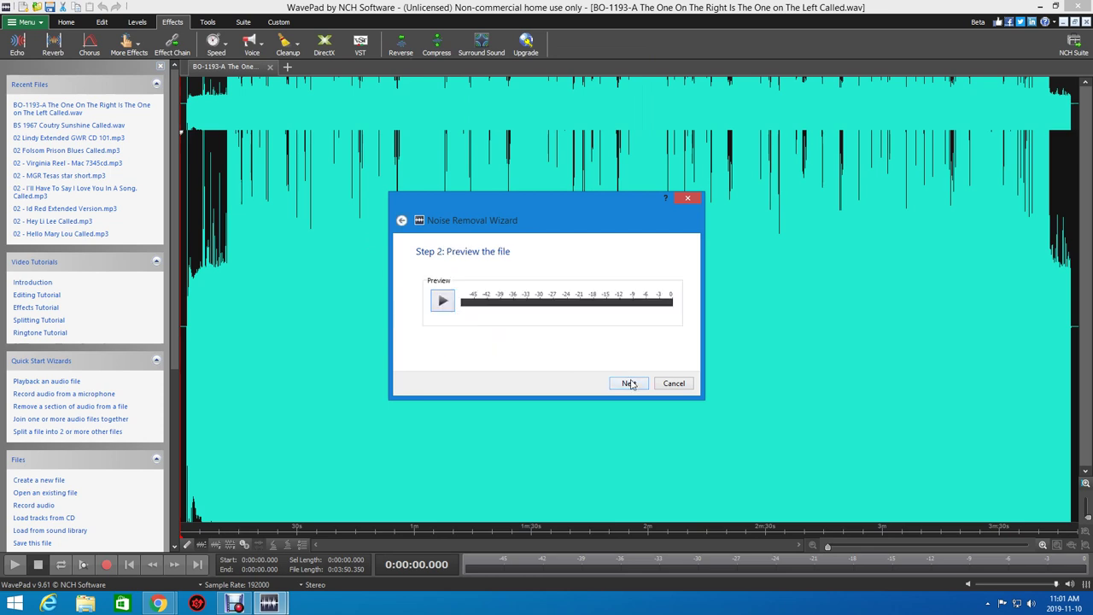
pyautogui.click(443, 301)
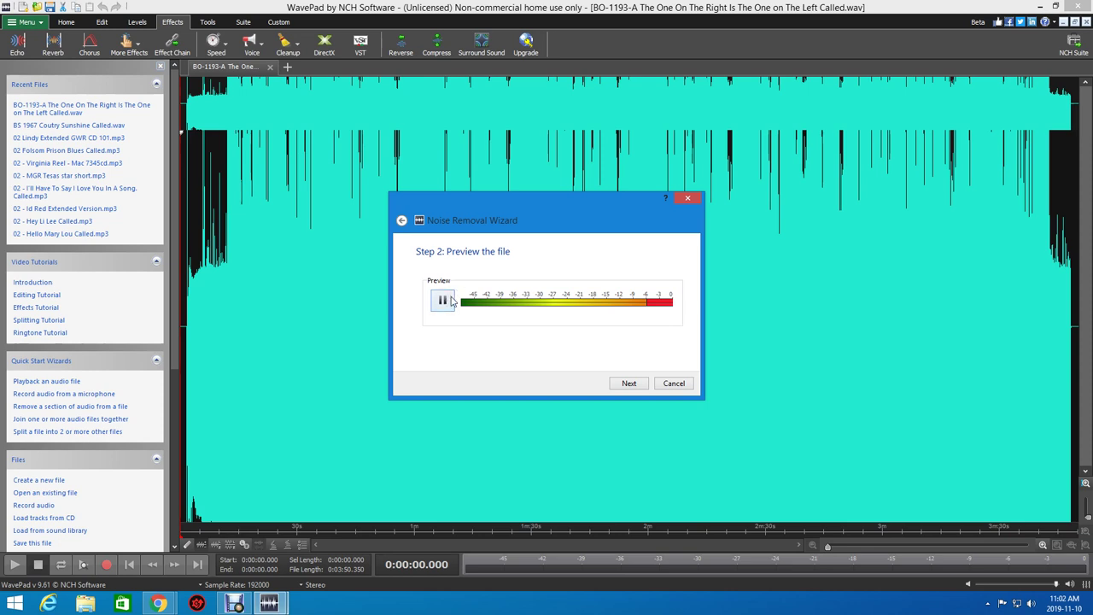
pyautogui.click(445, 300)
pyautogui.click(639, 385)
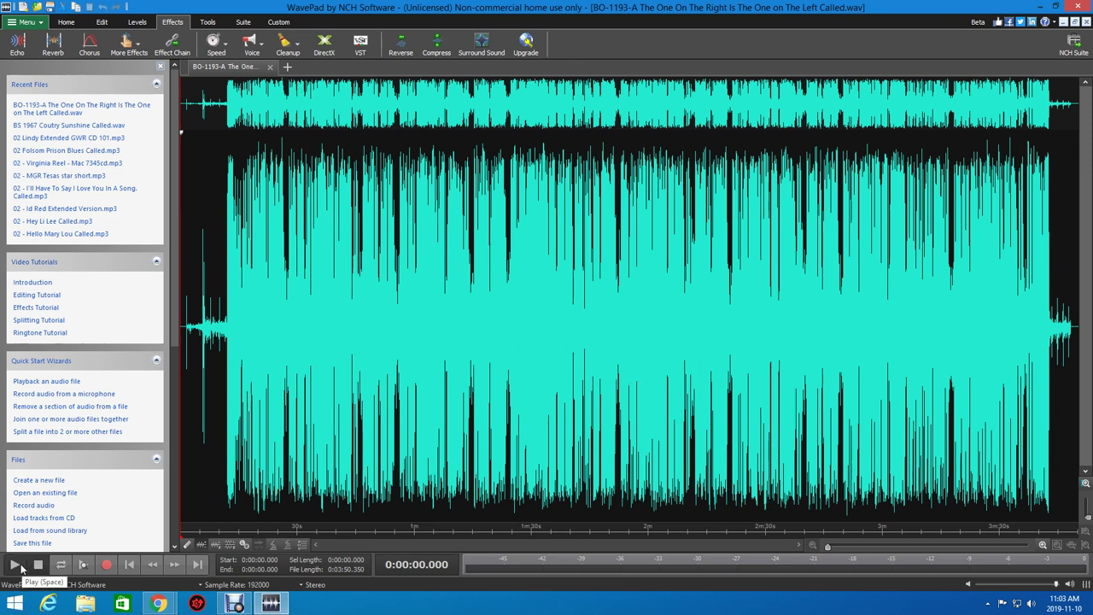
# Play back the cleaned recording and delete about 6.9 s of noise after the song and about 10.7 s before it.
pyautogui.click(24, 570)
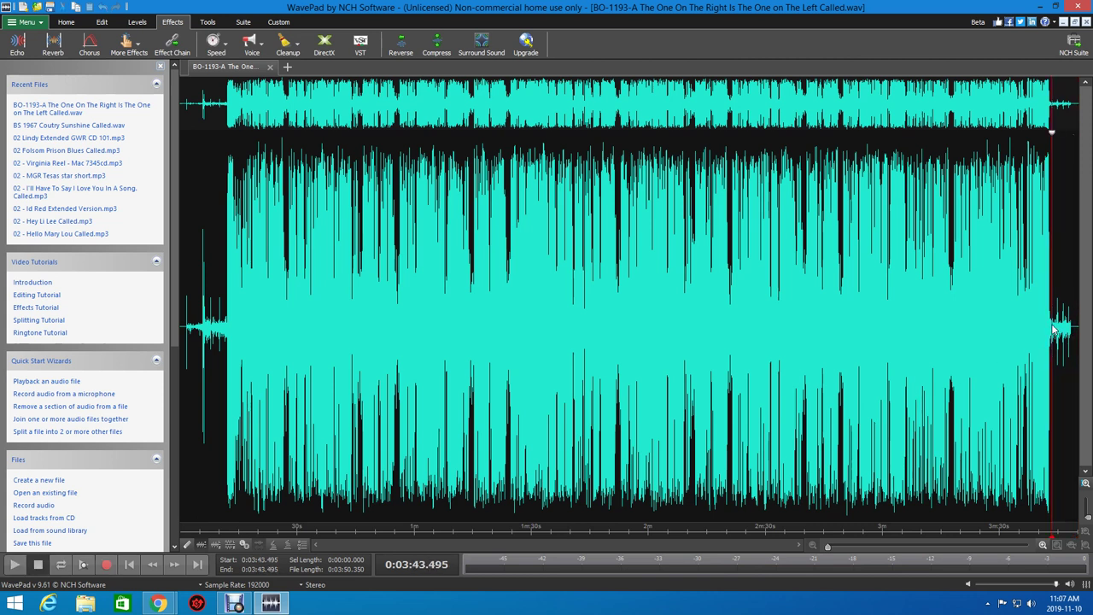
pyautogui.moveTo(1055, 331); pyautogui.dragTo(1085, 330)
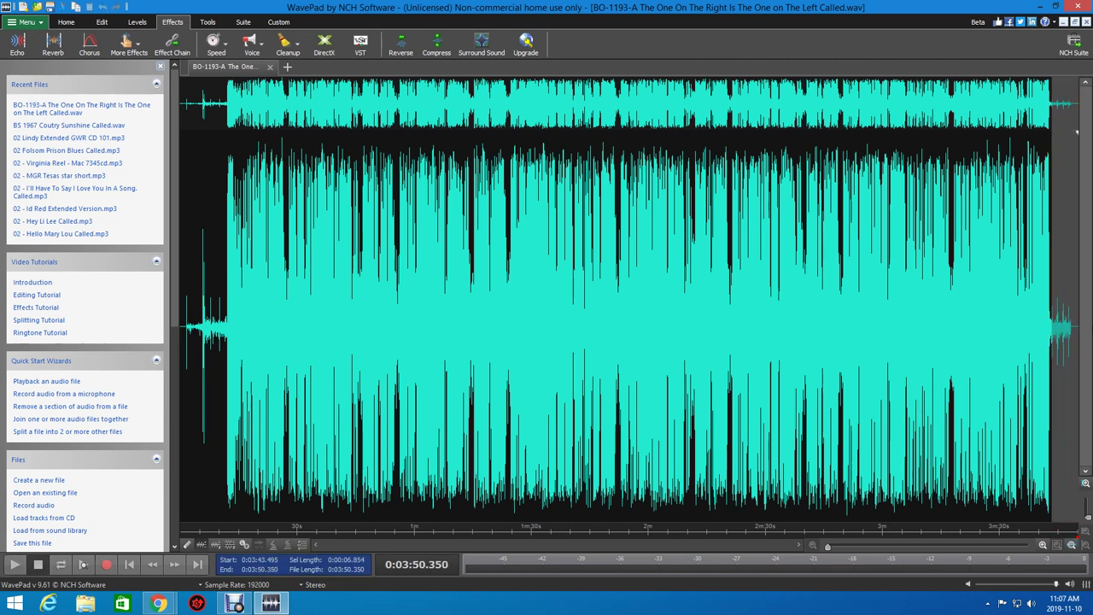
pyautogui.press('Delete')
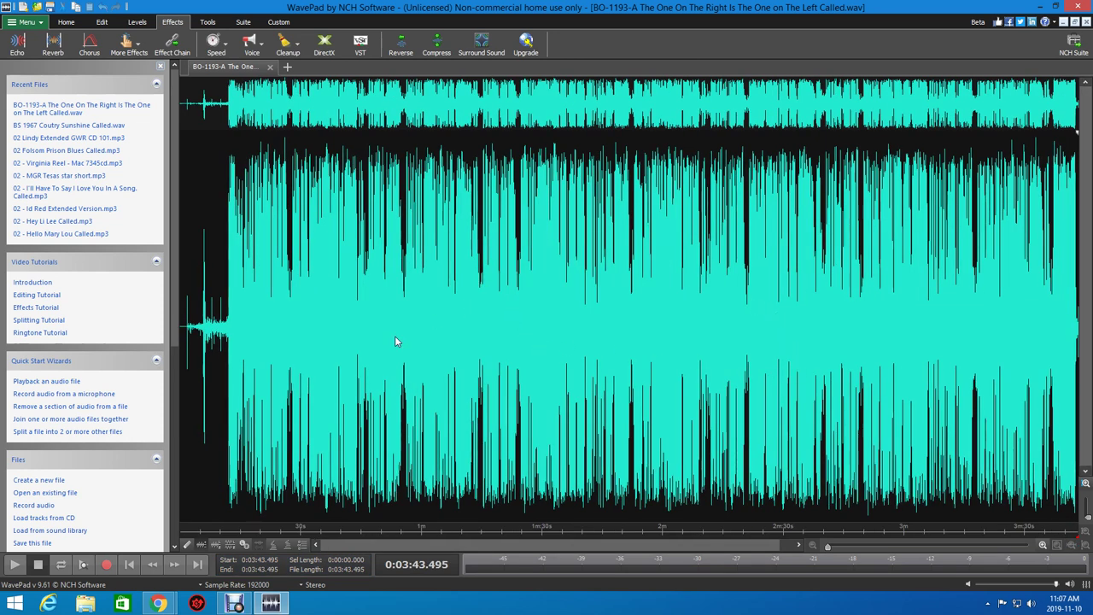
pyautogui.moveTo(223, 331); pyautogui.dragTo(170, 334)
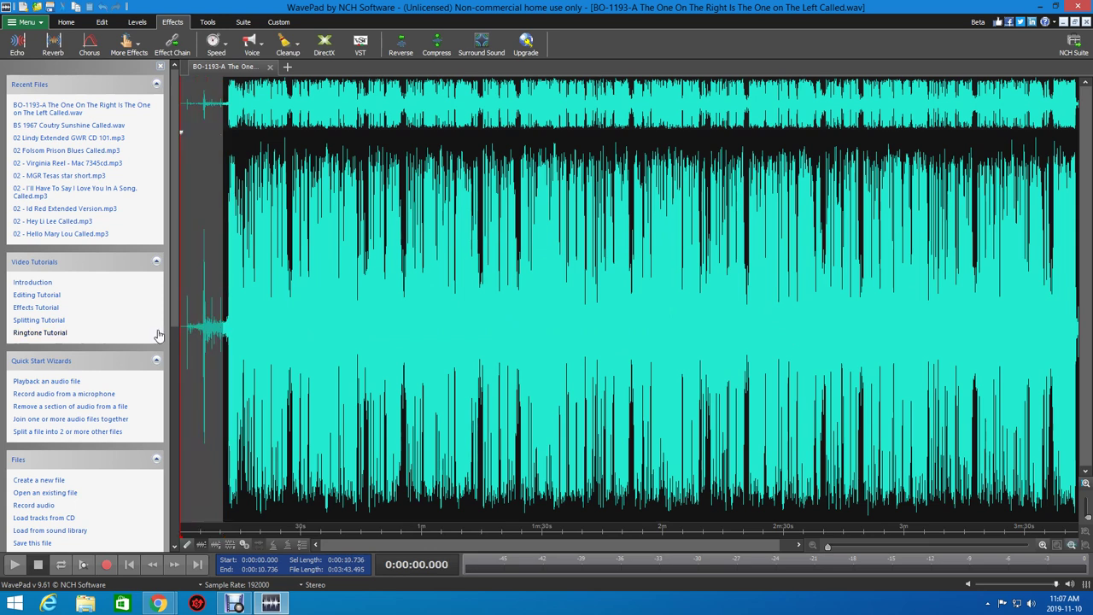
pyautogui.press('Delete')
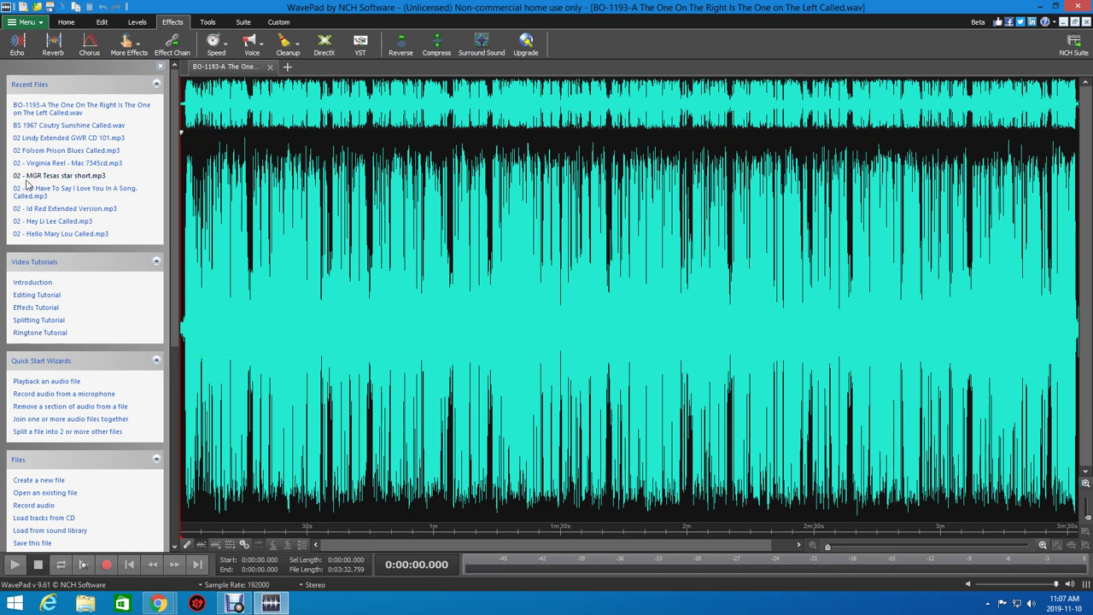
# Save the trimmed file as PCM Uncompressed WAV with 7.1 channels, 192000 Hz, 32 bits Integer and shaped dithering, and close all files.
pyautogui.click(11, 25)
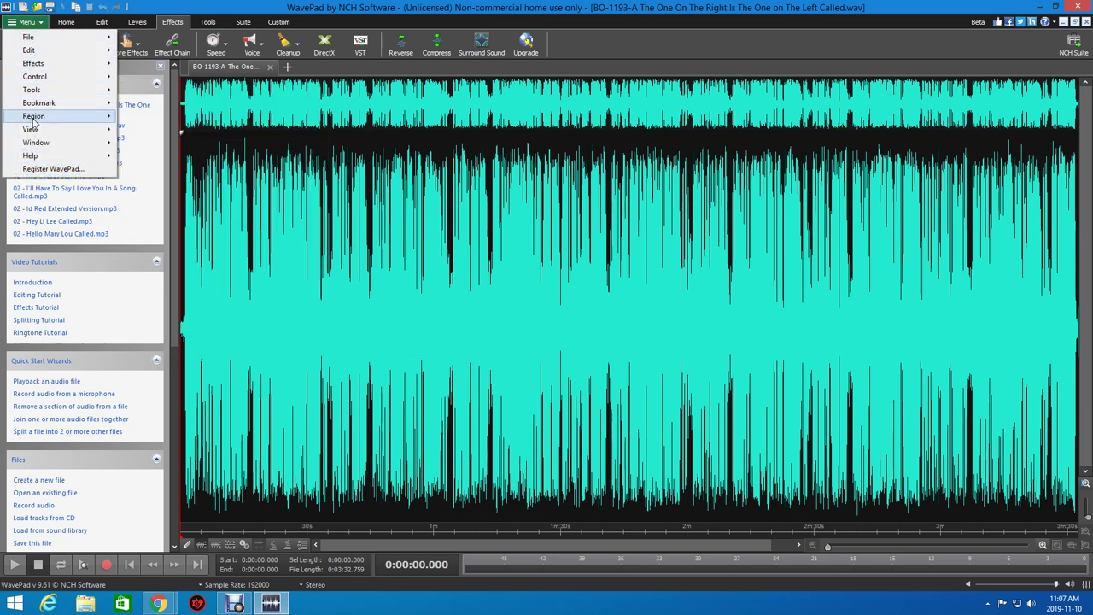
pyautogui.moveTo(38, 40)
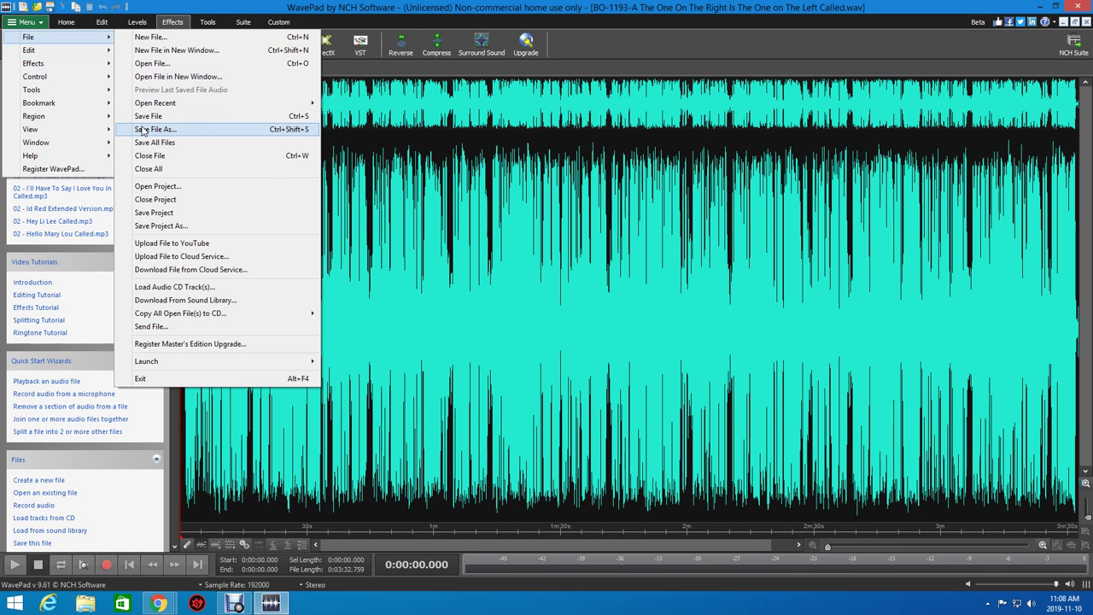
pyautogui.click(145, 120)
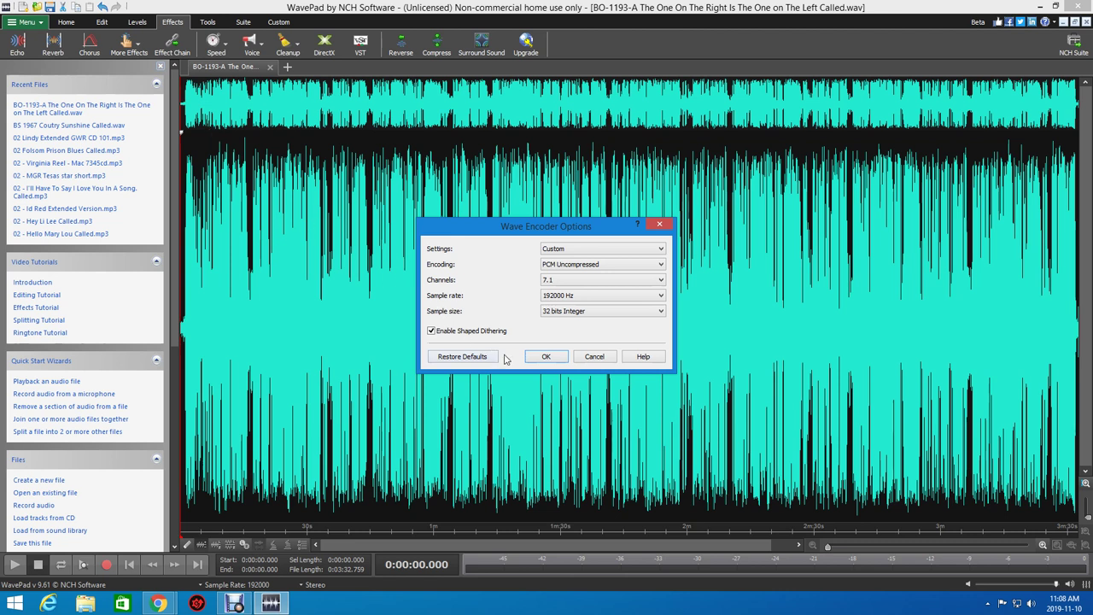
pyautogui.click(547, 357)
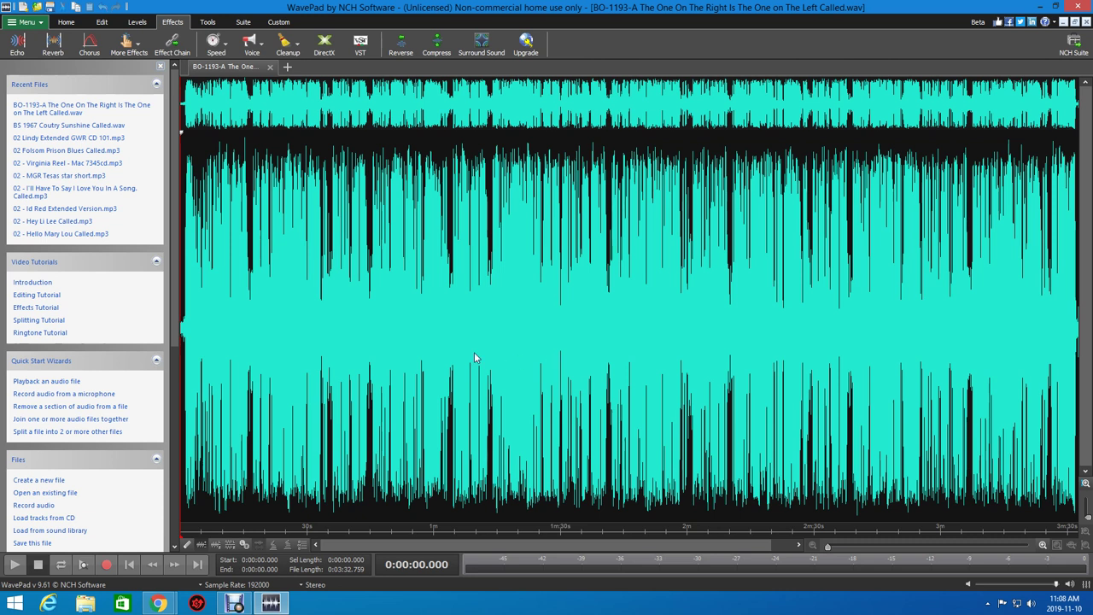
pyautogui.click(26, 21)
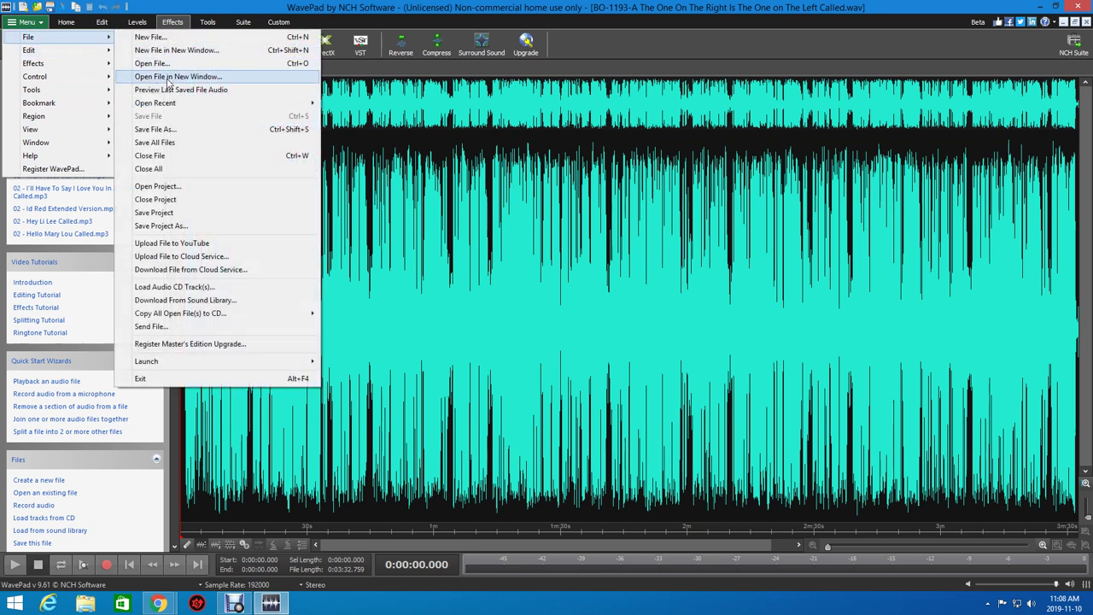
pyautogui.click(154, 170)
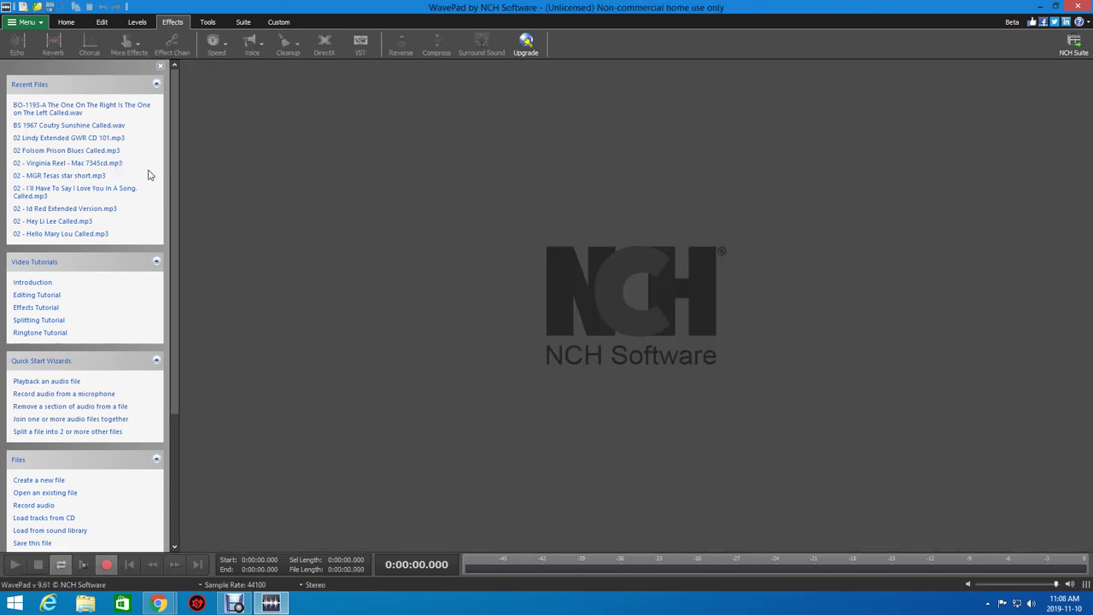